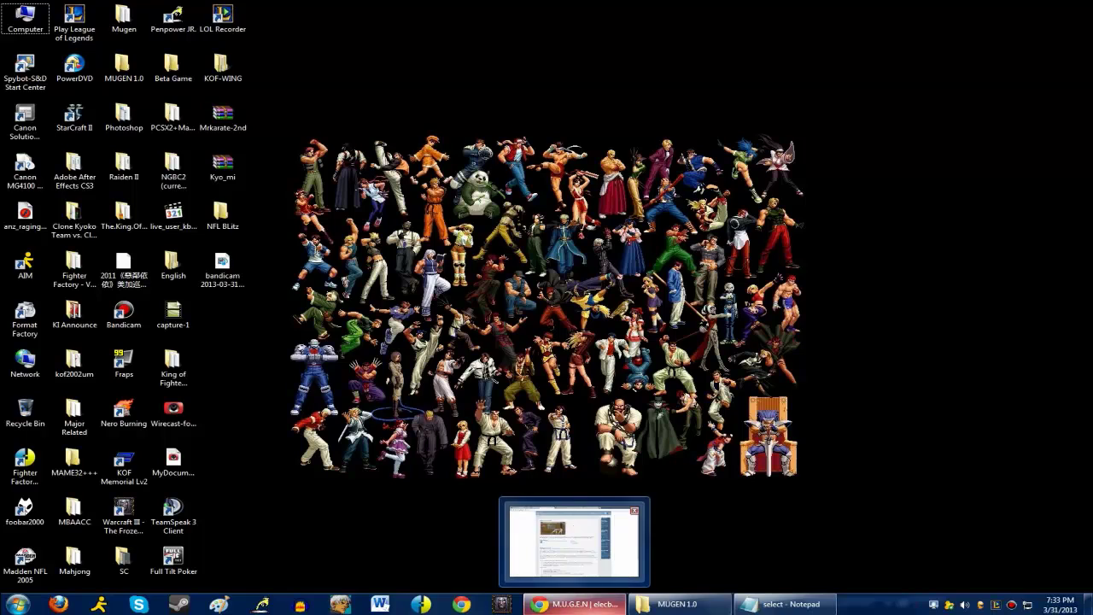
View the elecbyte.com M.U.G.E.N page with its 1.0 download and the contents of the MUGEN 1.0 folder
click(574, 604)
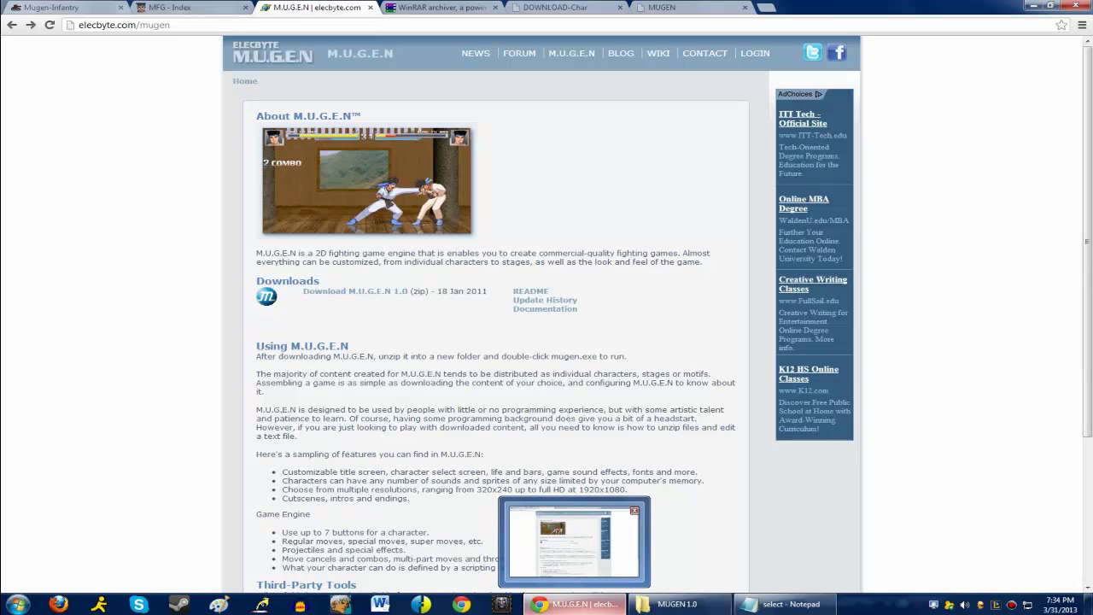
click(574, 604)
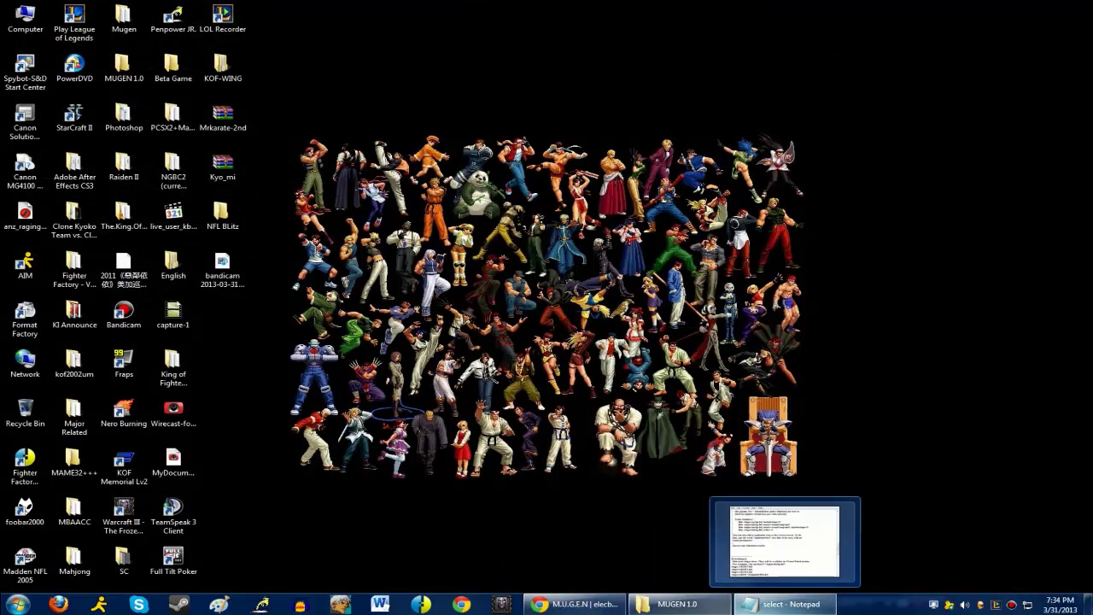
click(674, 604)
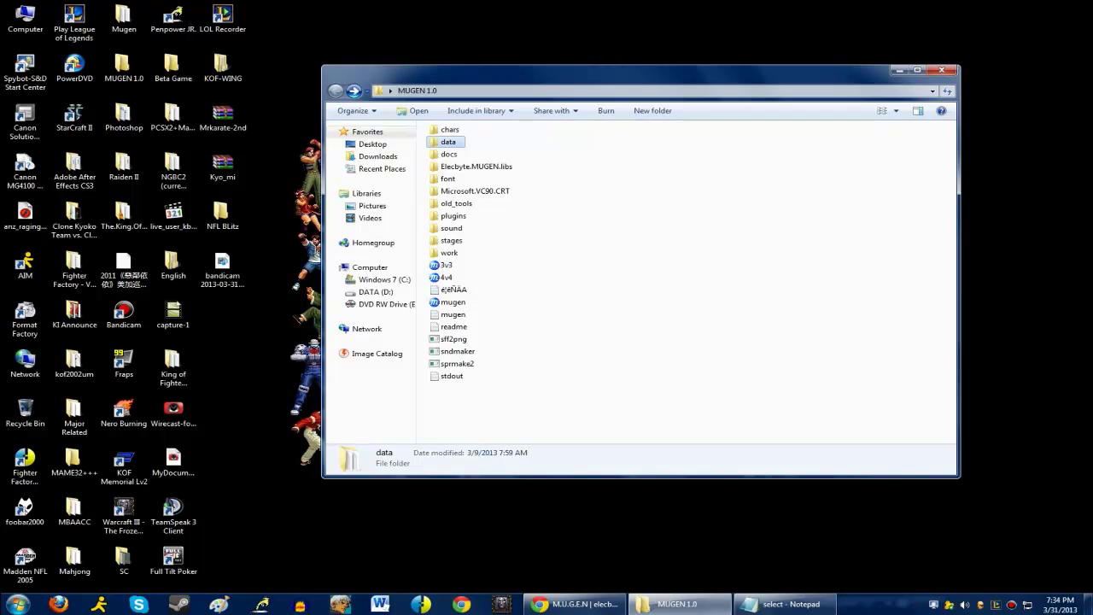
mouse_move(574, 603)
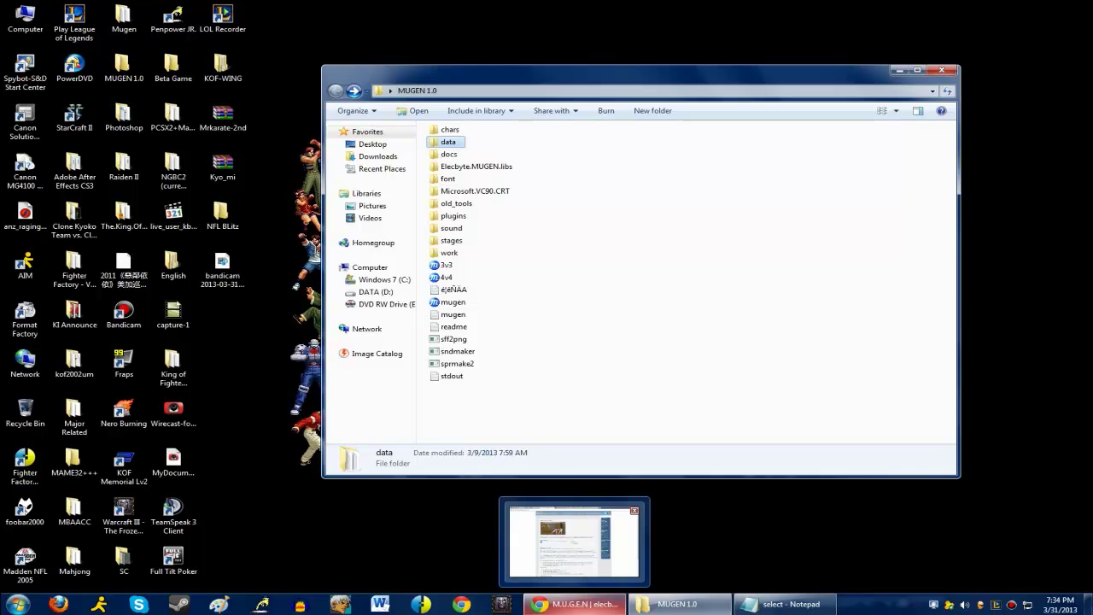
click(574, 603)
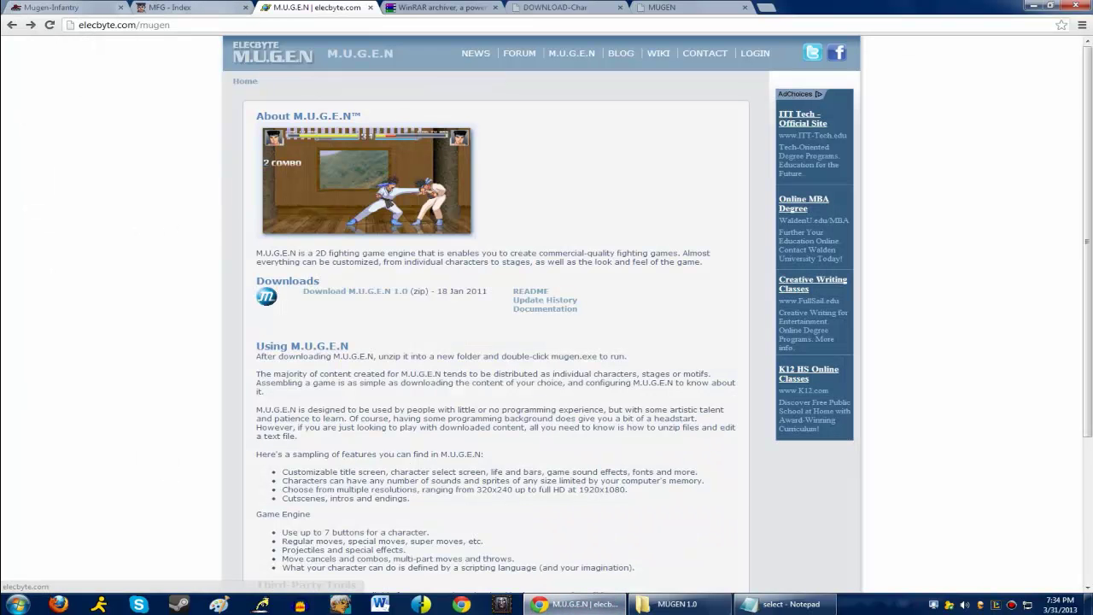
Look over the Mugen Fighters Guild forum index and the Mugen-Infantry home page in the browser
key(ctrl+shift+Tab)
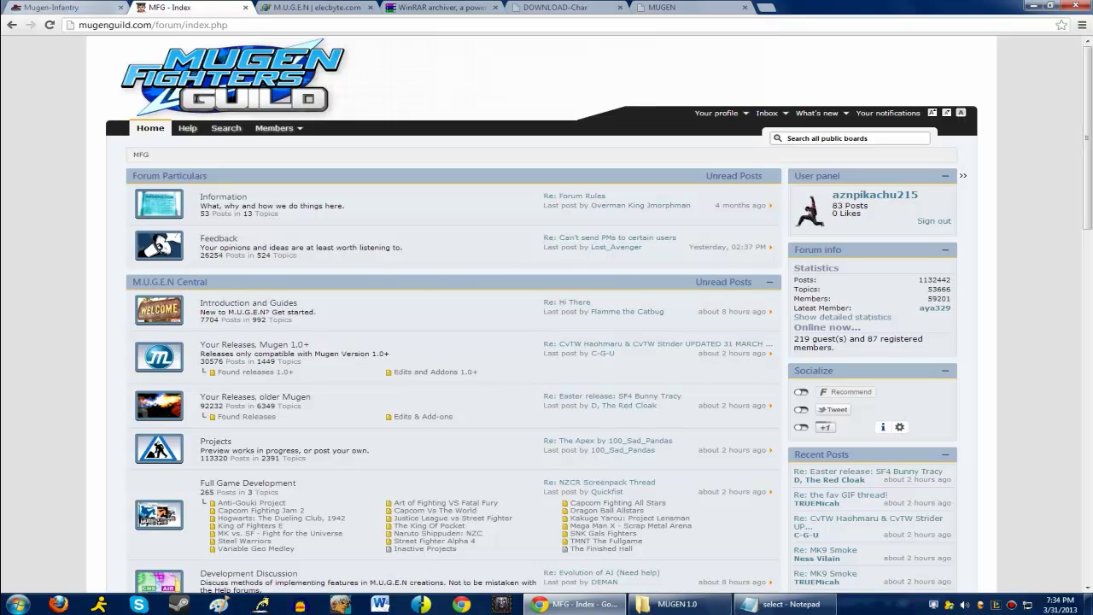
key(ctrl+shift+Tab)
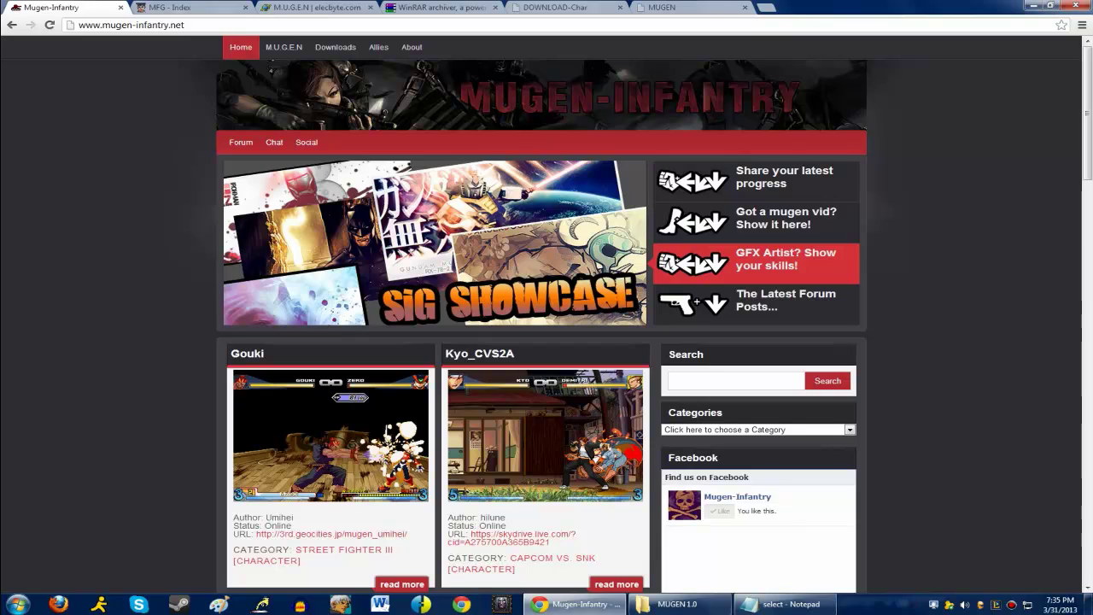
key(F5)
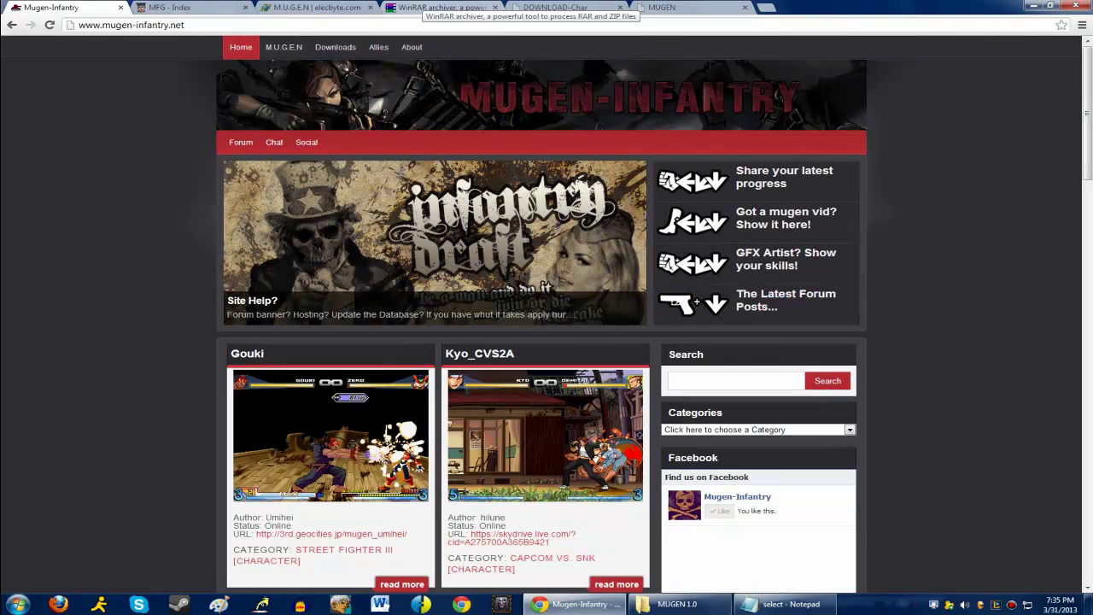
Start the WinRAR x64 (64 bit) 4.20 download from the RARLAB page, and cancel it
click(435, 7)
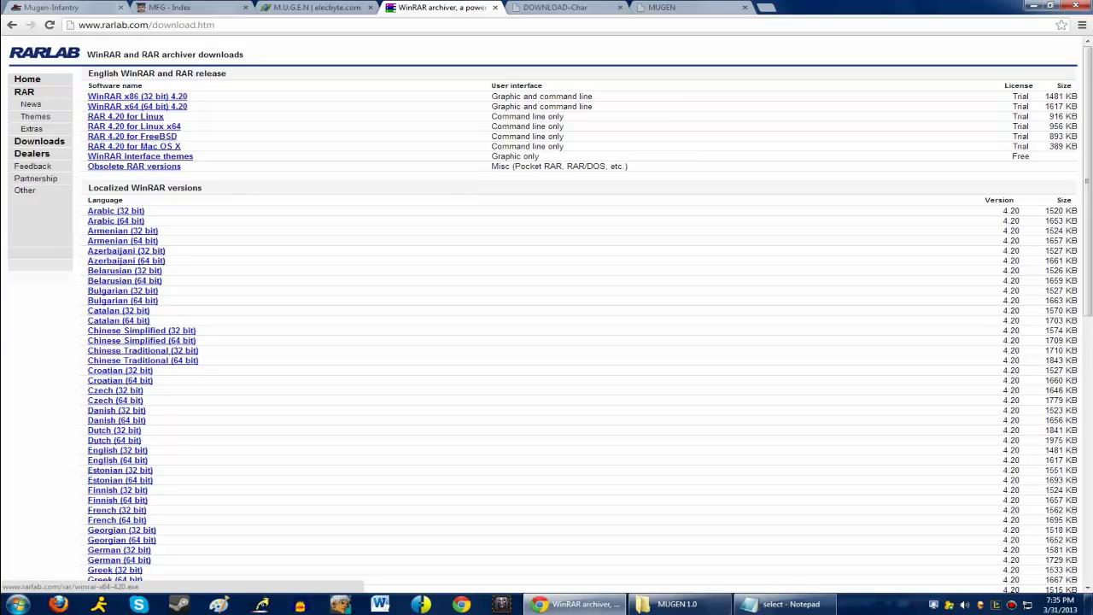
click(136, 106)
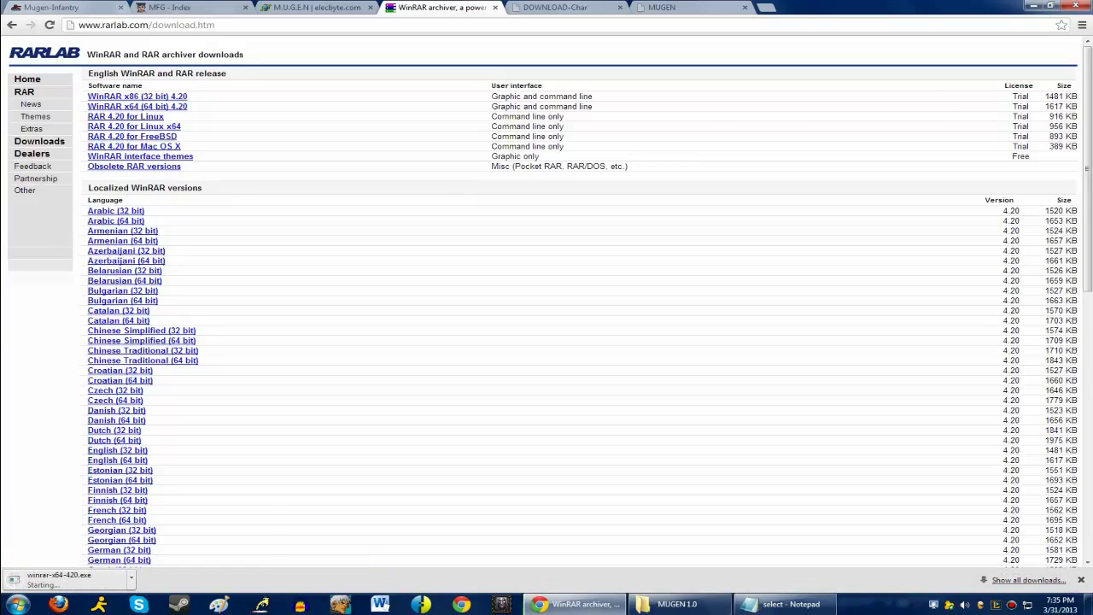
click(131, 578)
click(158, 557)
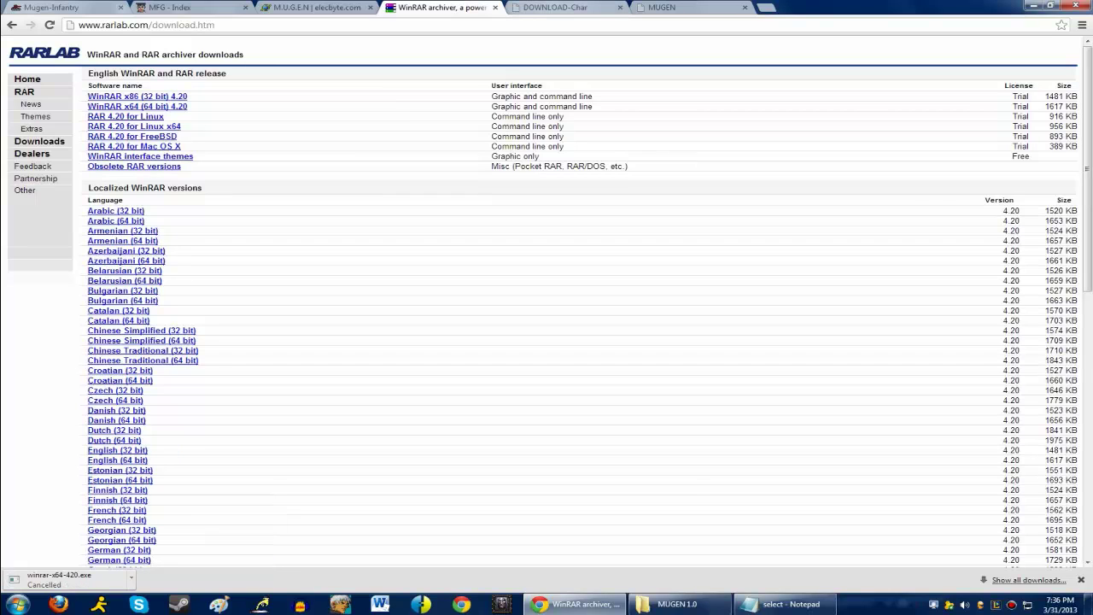
Look at the DOWNLOAD-Char character page and the MUGEN page open beside it
key(ctrl+Tab)
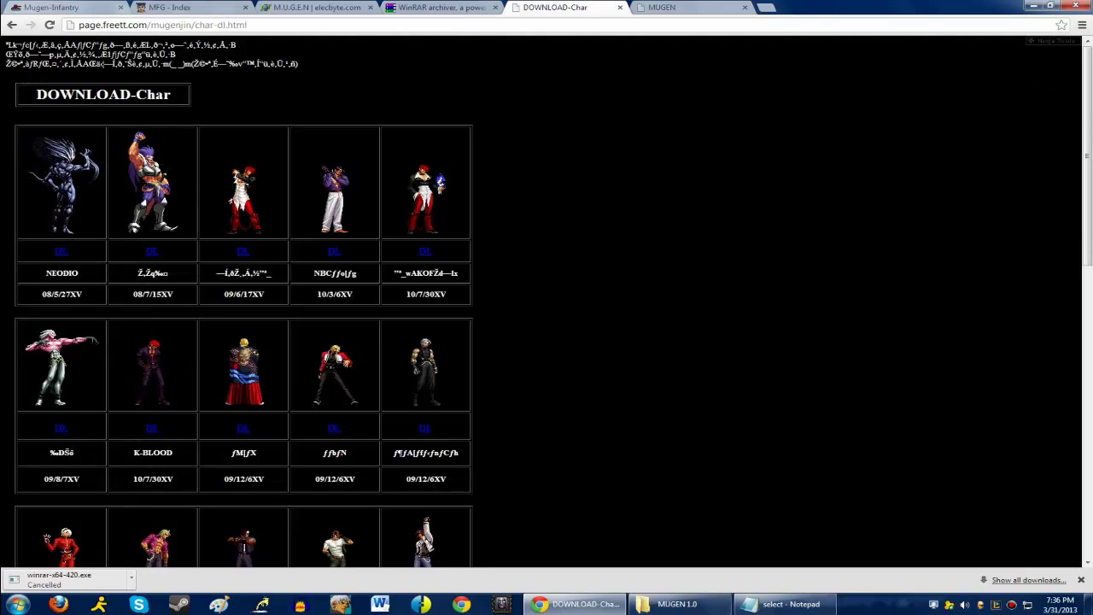
key(ctrl+Tab)
key(ctrl+shift+Tab)
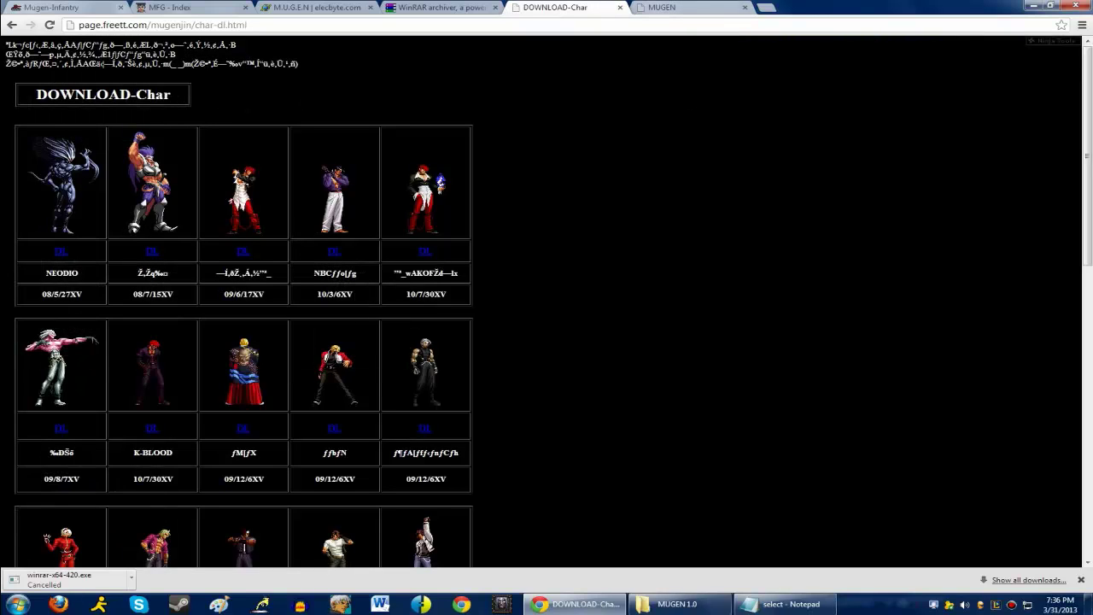
Bring up the MUGEN 1.0 folder window and minimize the browser to expose the desktop archives
click(679, 604)
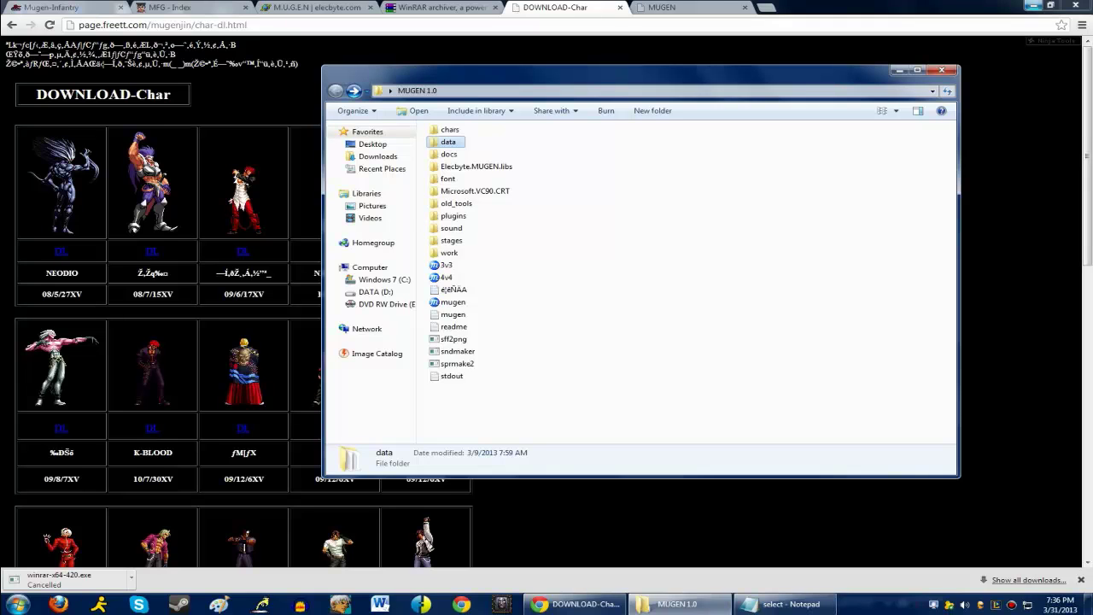
click(1032, 5)
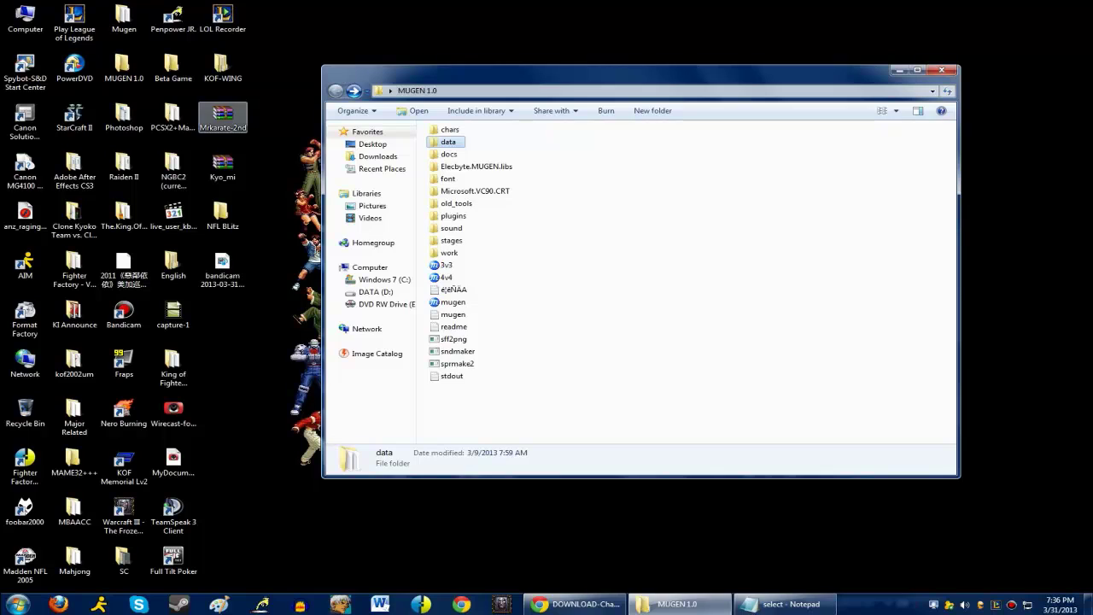
click(264, 120)
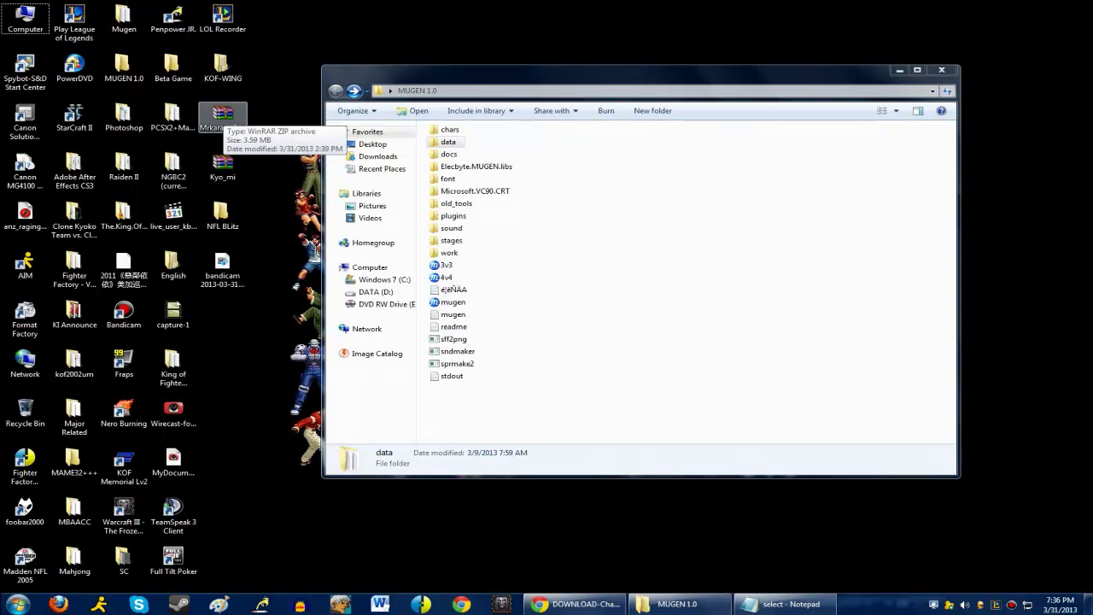
right_click(223, 119)
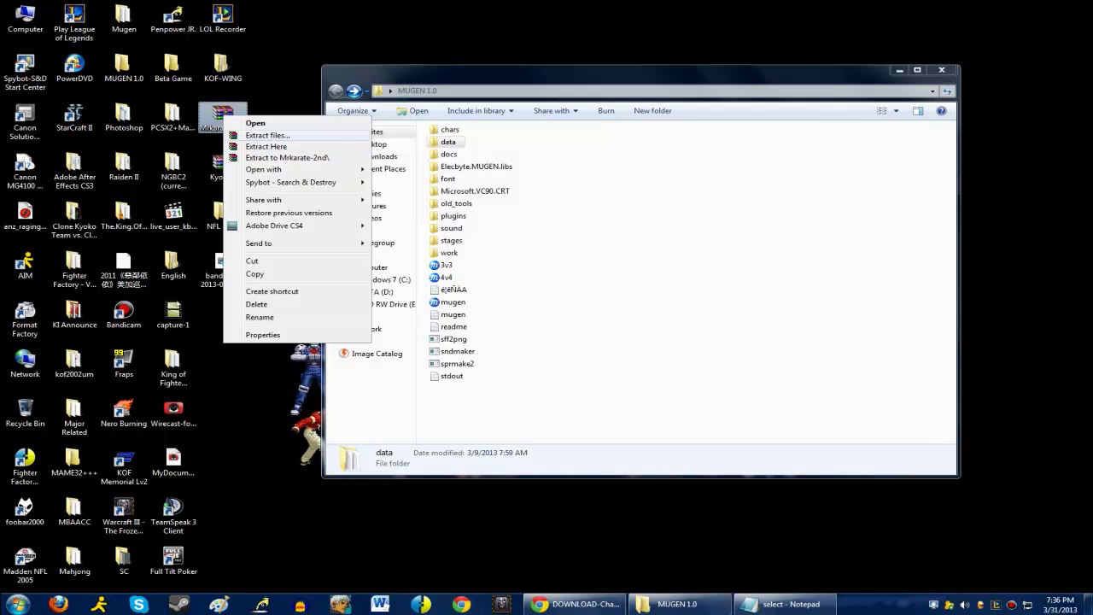
click(267, 135)
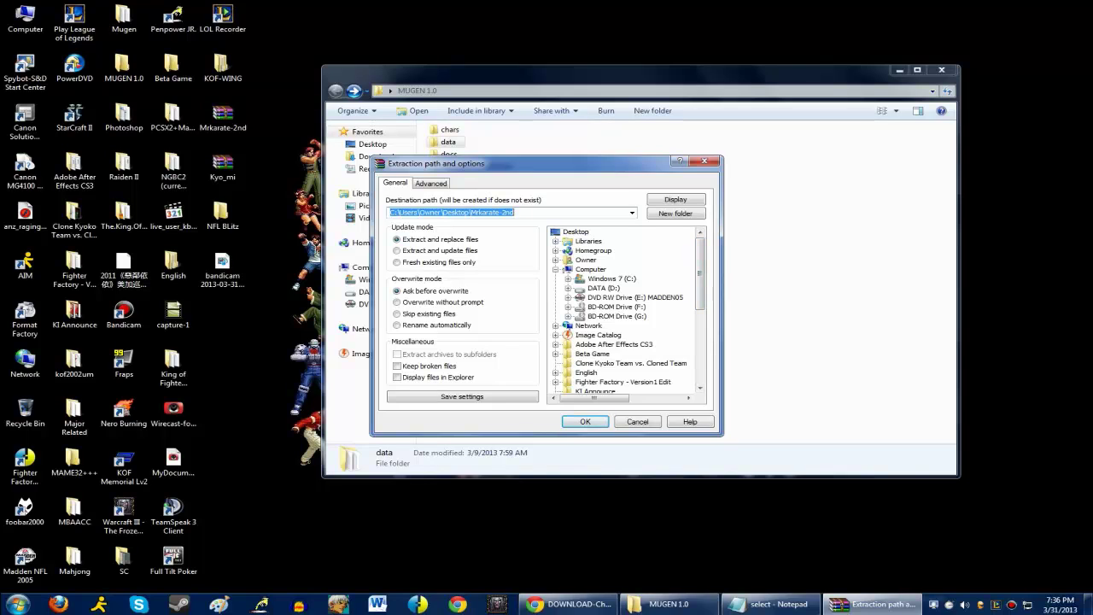
click(575, 231)
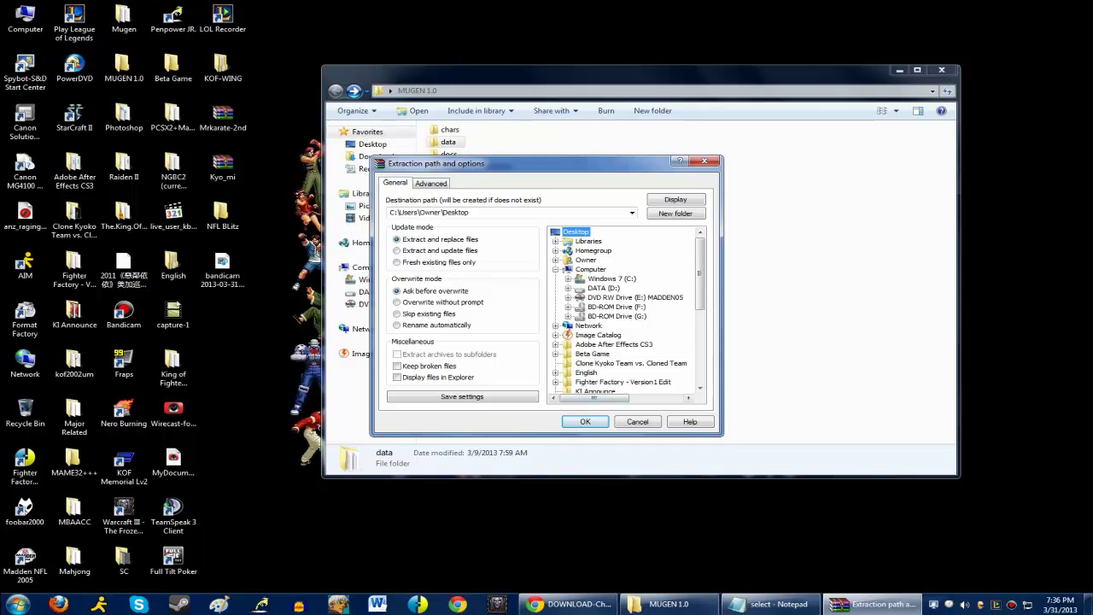
key(Return)
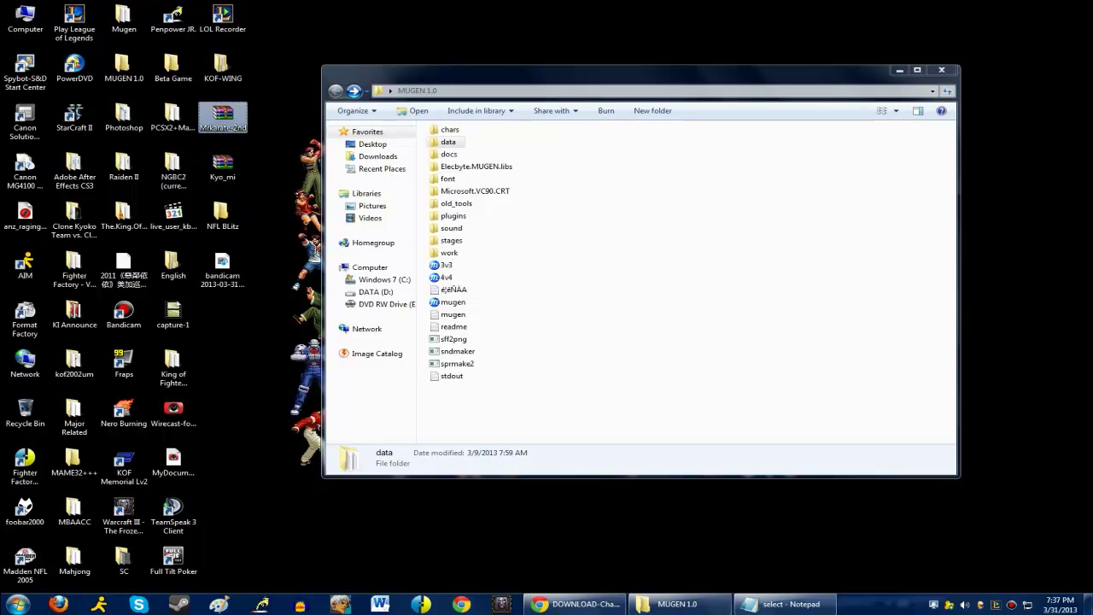
Extract the Mrkarate-2nd archive directly onto the desktop
right_click(220, 114)
click(256, 143)
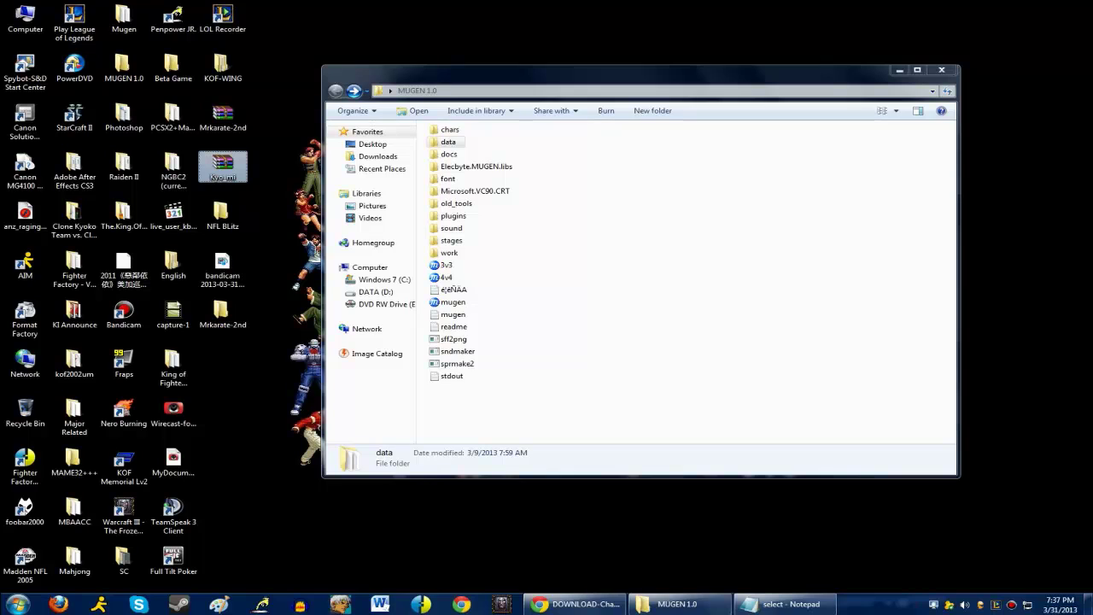
Extract the Kyo_mi archive's loose files onto the desktop and create a new desktop folder named Kyo_mi
right_click(222, 162)
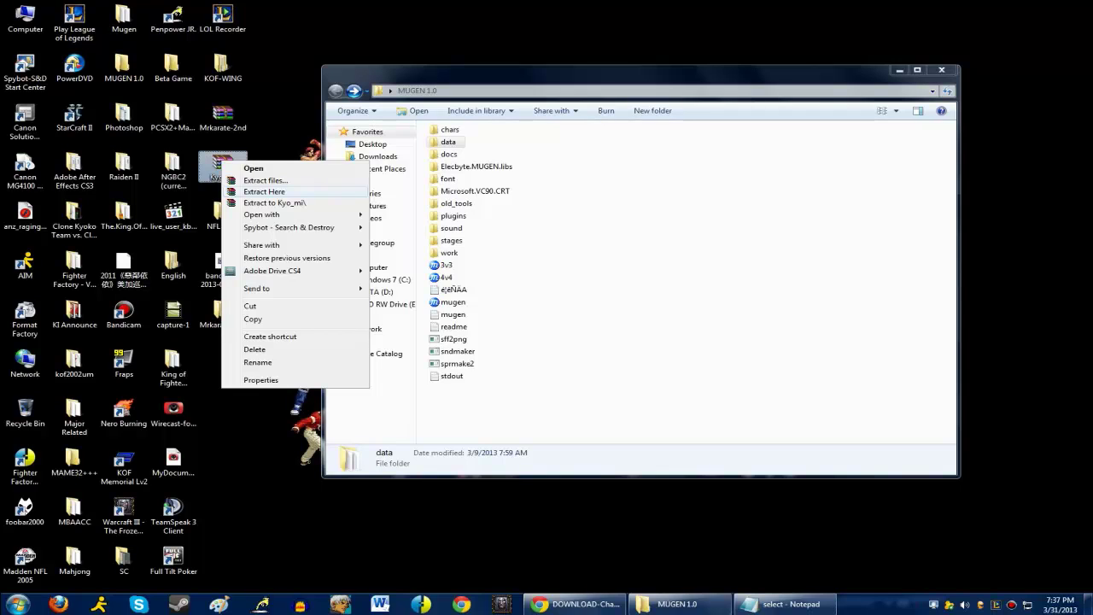
click(265, 191)
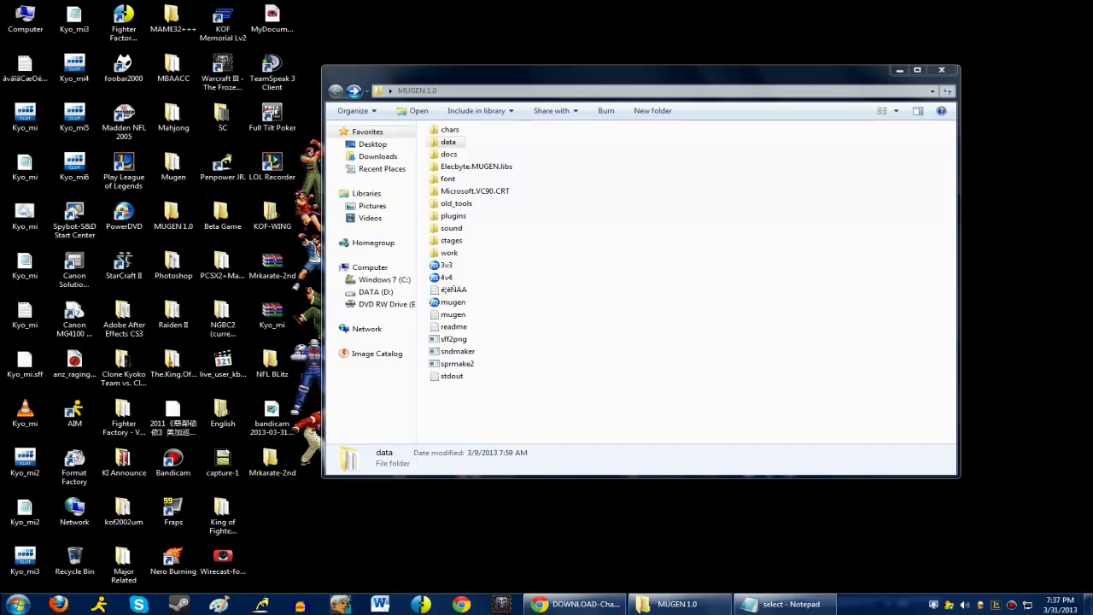
right_click(332, 368)
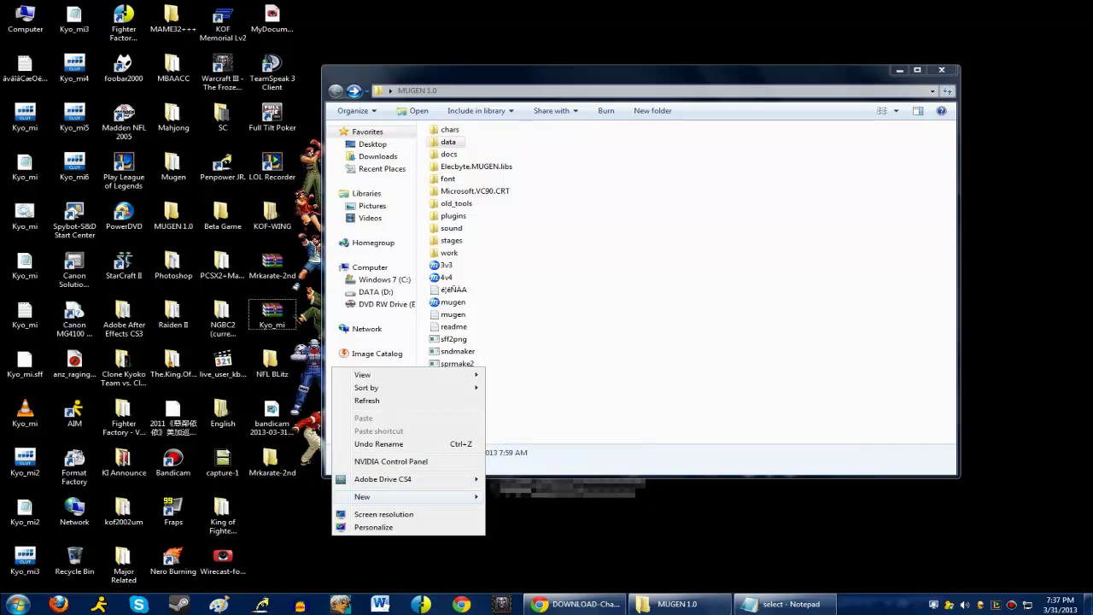
mouse_move(410, 496)
click(512, 349)
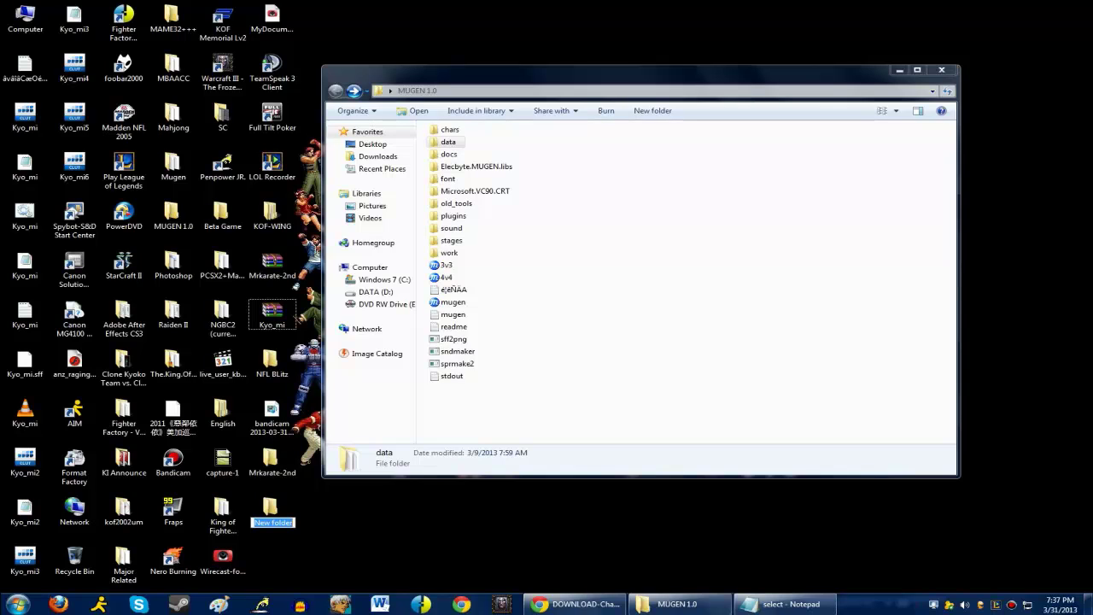
text(Kyo_mi)
key(Return)
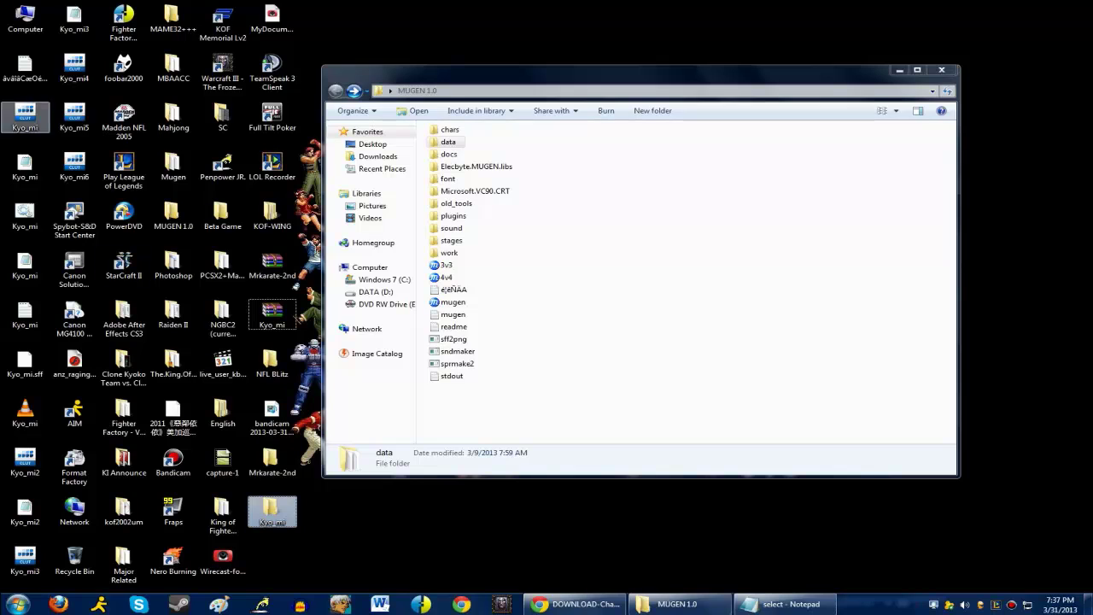
Move all the extracted Kyo_mi files on the desktop into the new Kyo_mi folder
drag(4, 42, 47, 578)
drag(95, 3, 68, 195)
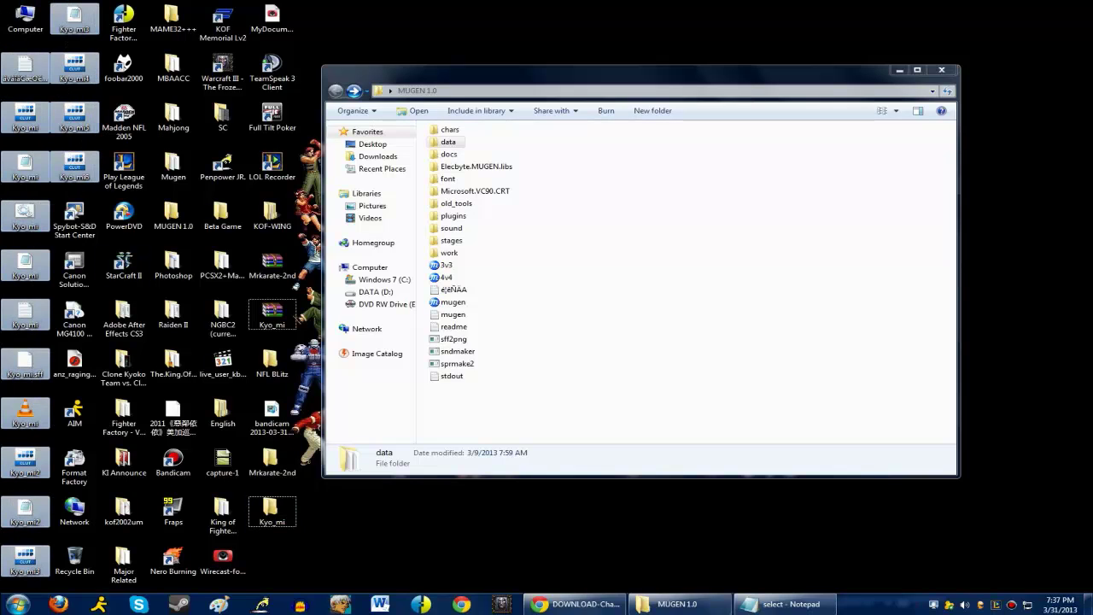
drag(24, 69, 274, 517)
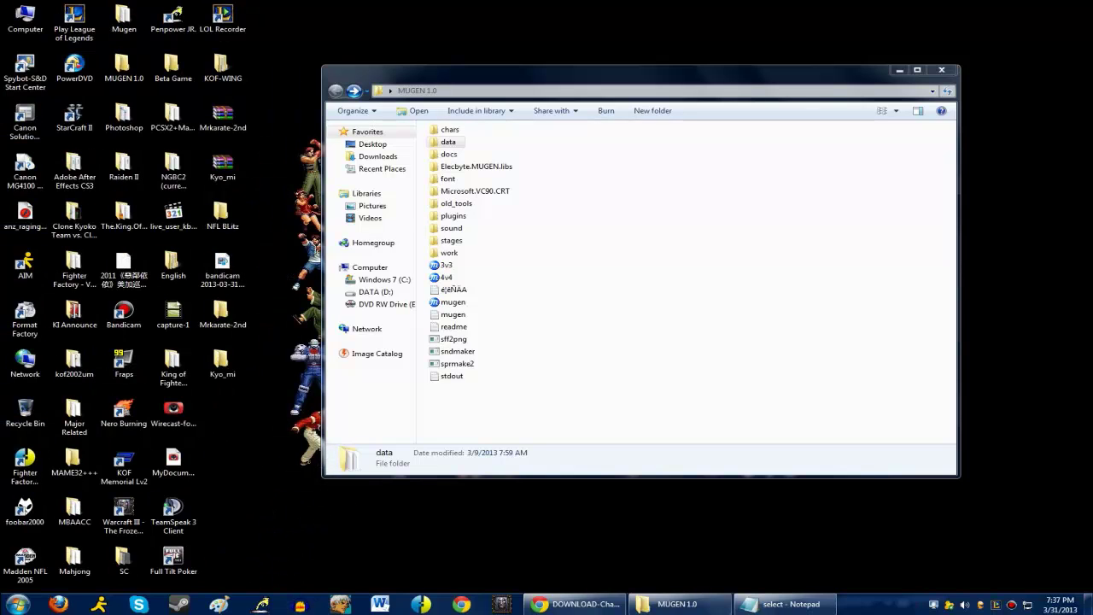
Delete the manually created Kyo_mi folder from the desktop
click(222, 363)
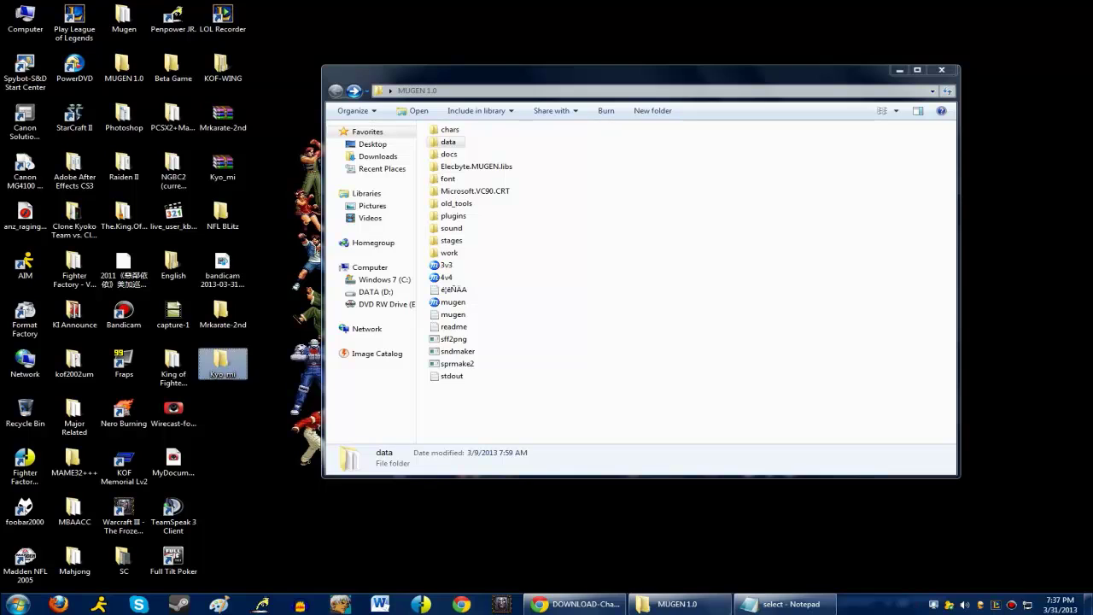
key(shift+Delete)
key(Return)
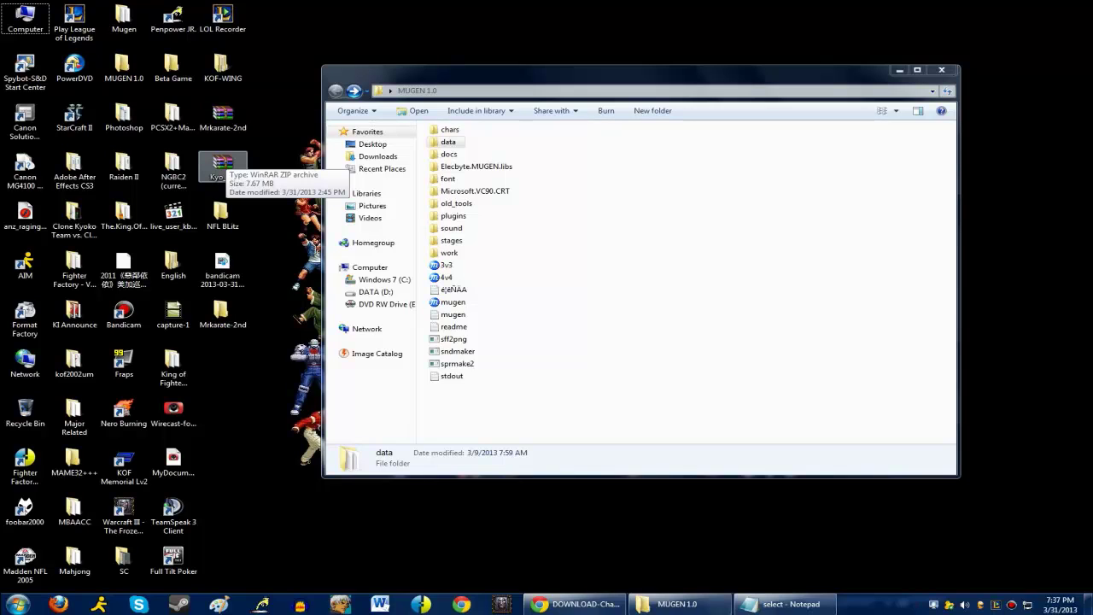
Extract the Kyo_mi archive into its own Kyo_mi folder on the desktop
right_click(225, 167)
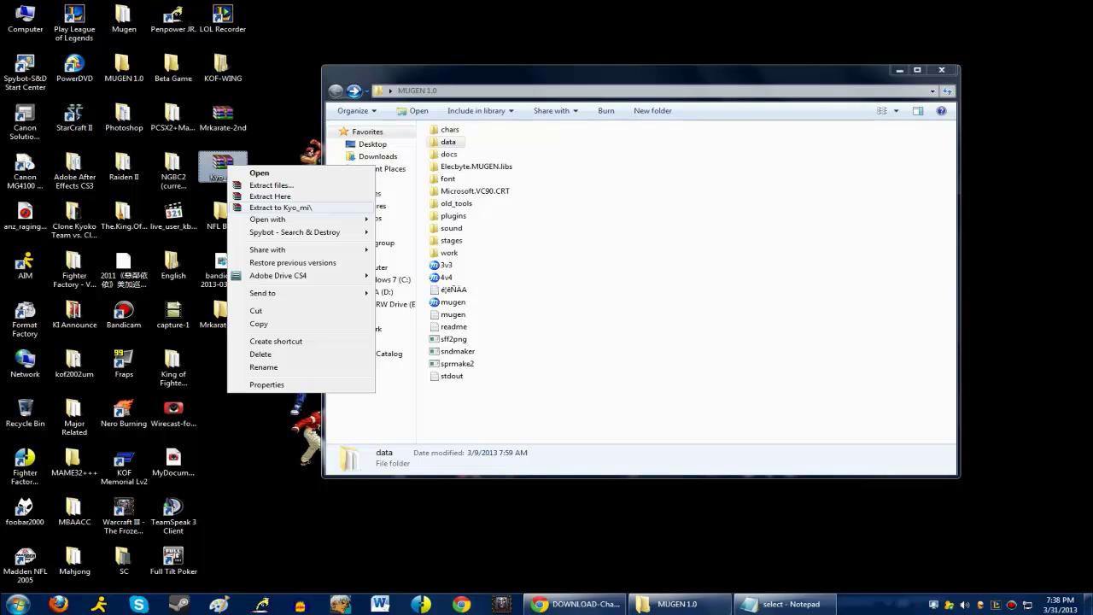
click(282, 208)
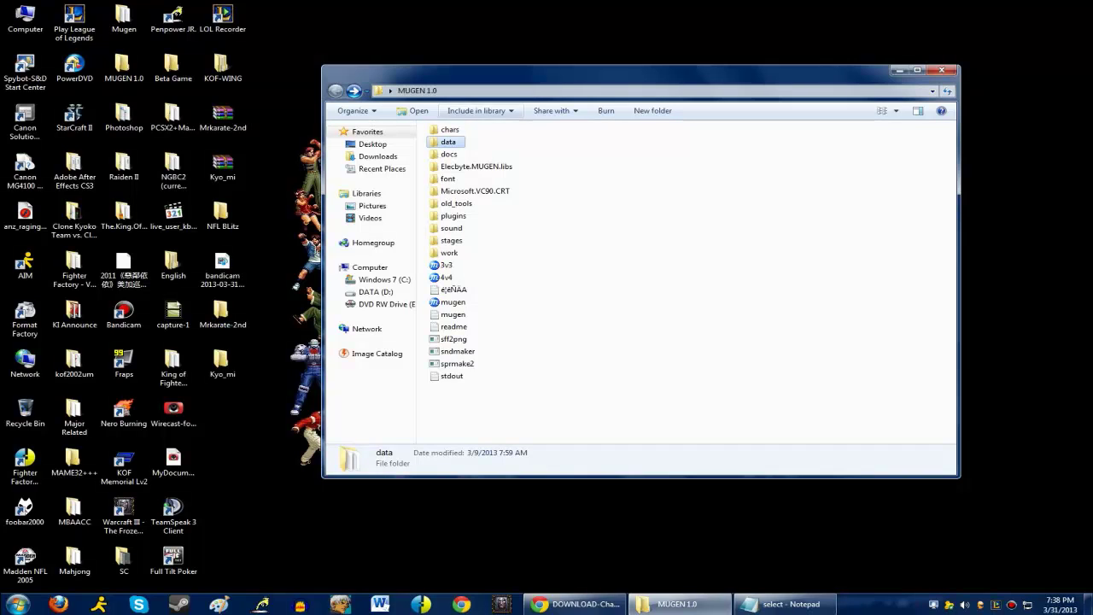
Open the data folder of MUGEN 1.0 and bring up its select file in Notepad, keeping only the copy already open
double_click(448, 142)
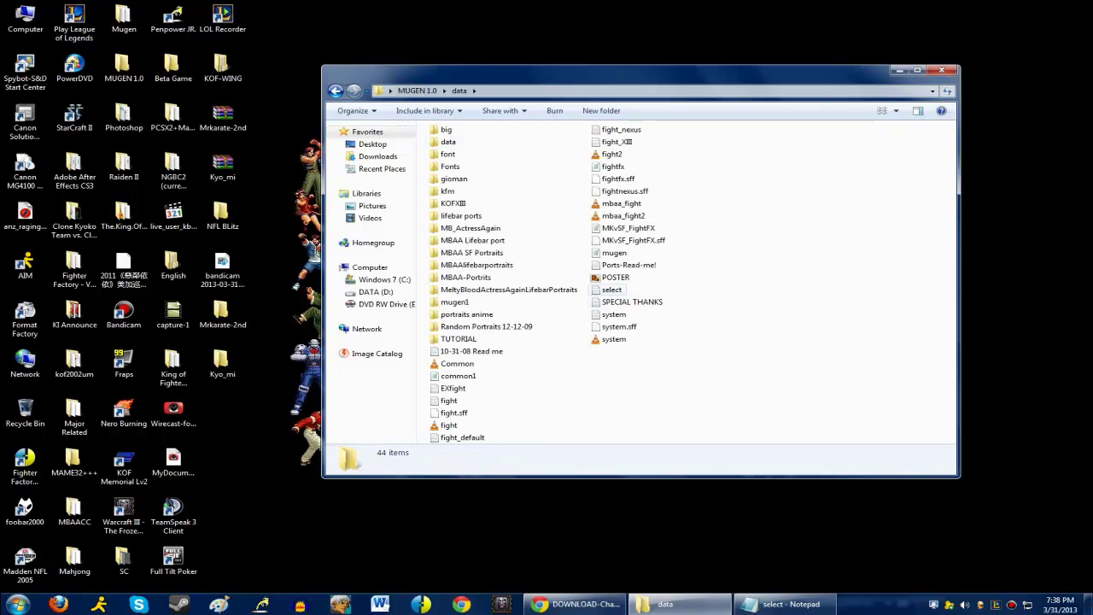
double_click(611, 289)
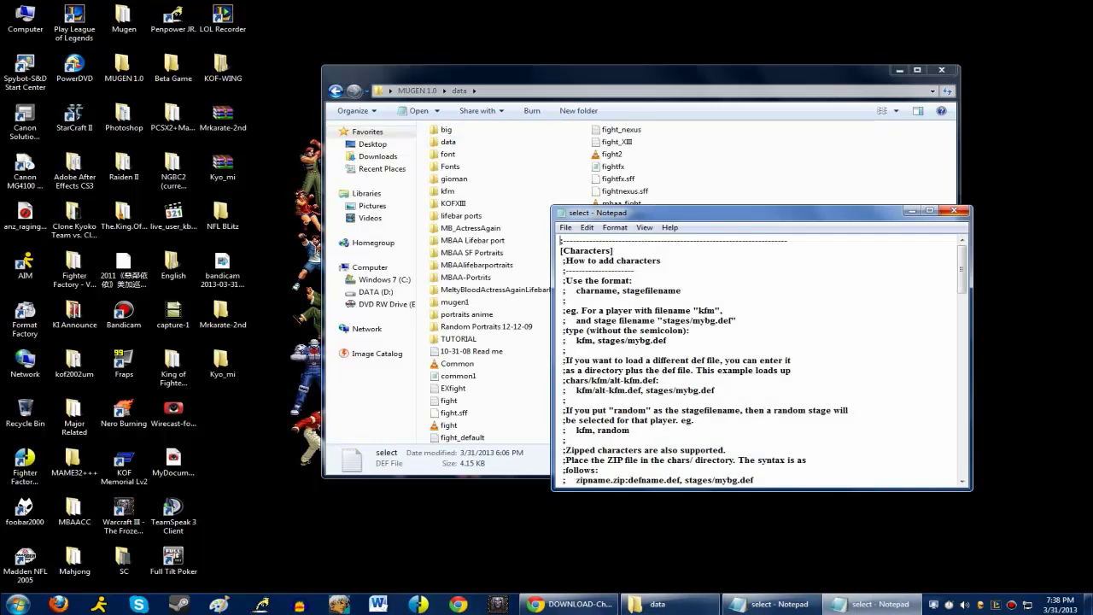
key(alt+F4)
click(784, 604)
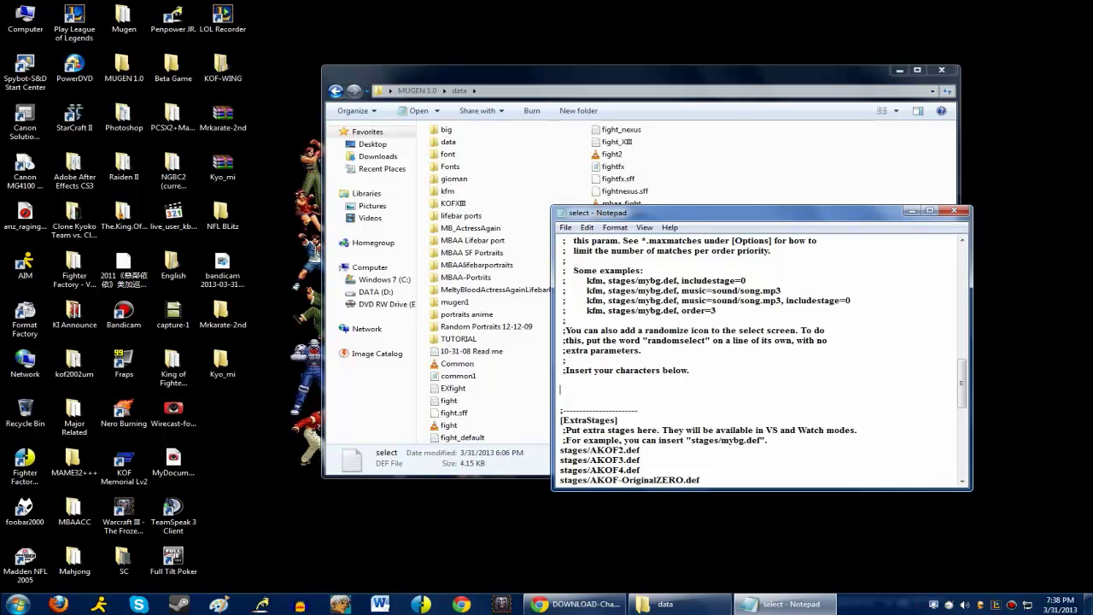
Review the select file's character instructions, then check the character's DEF file name in the desktop's Mrkarate-2nd folder and close that folder
scroll(763, 361, up, 3)
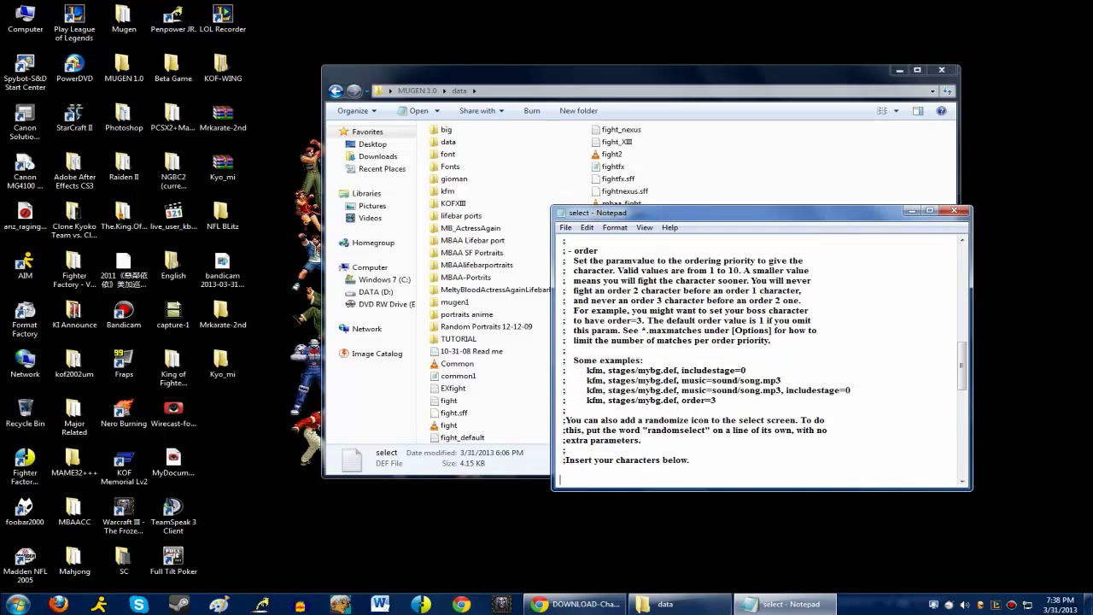
scroll(762, 362, up, 4)
scroll(762, 361, down, 7)
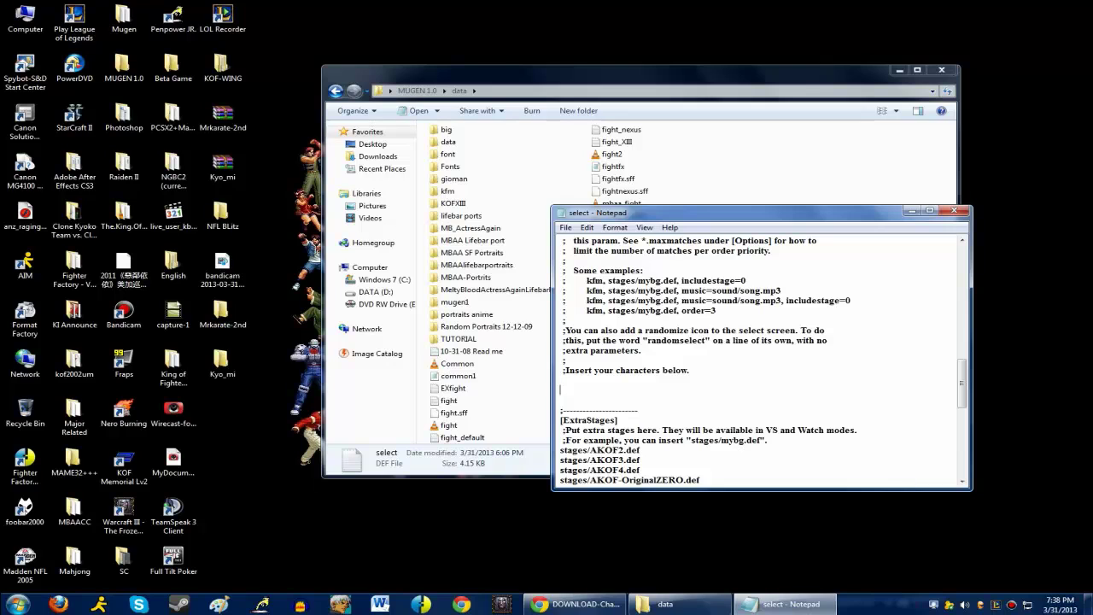
double_click(222, 314)
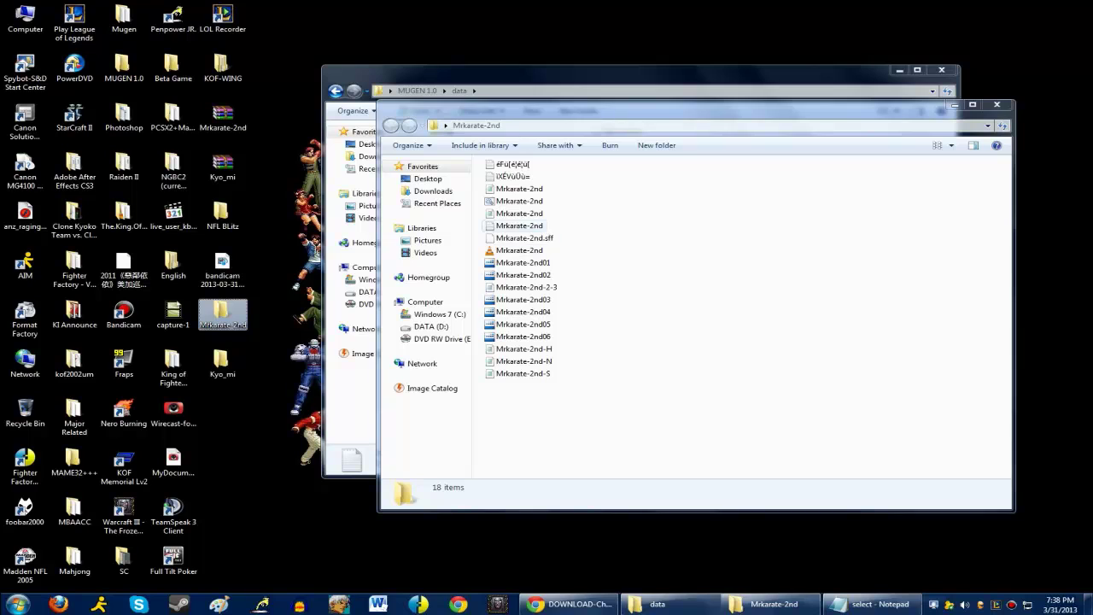
click(519, 225)
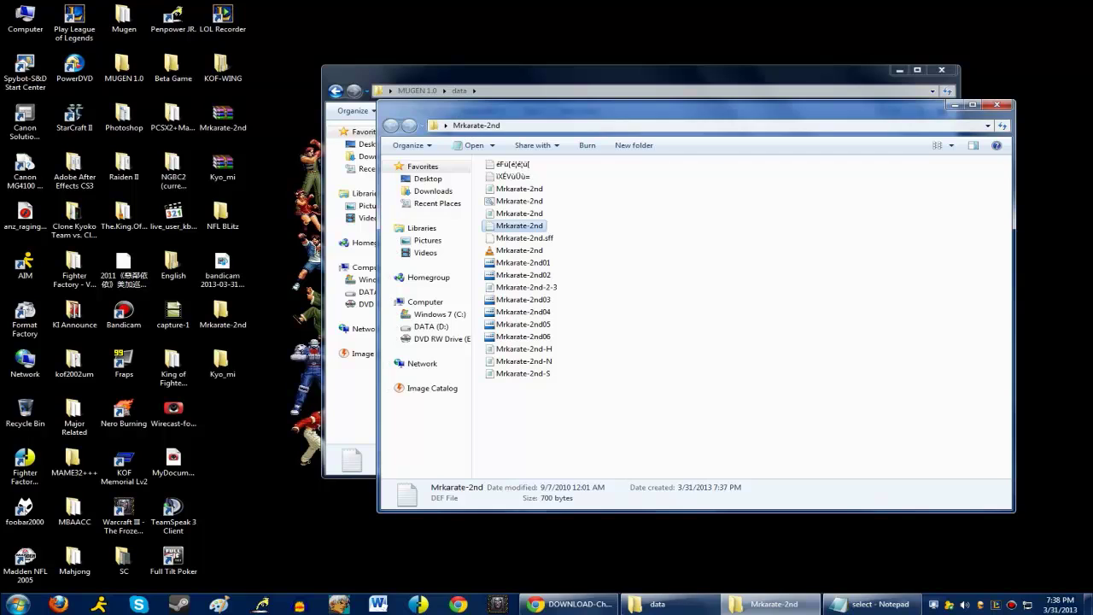
key(alt+F4)
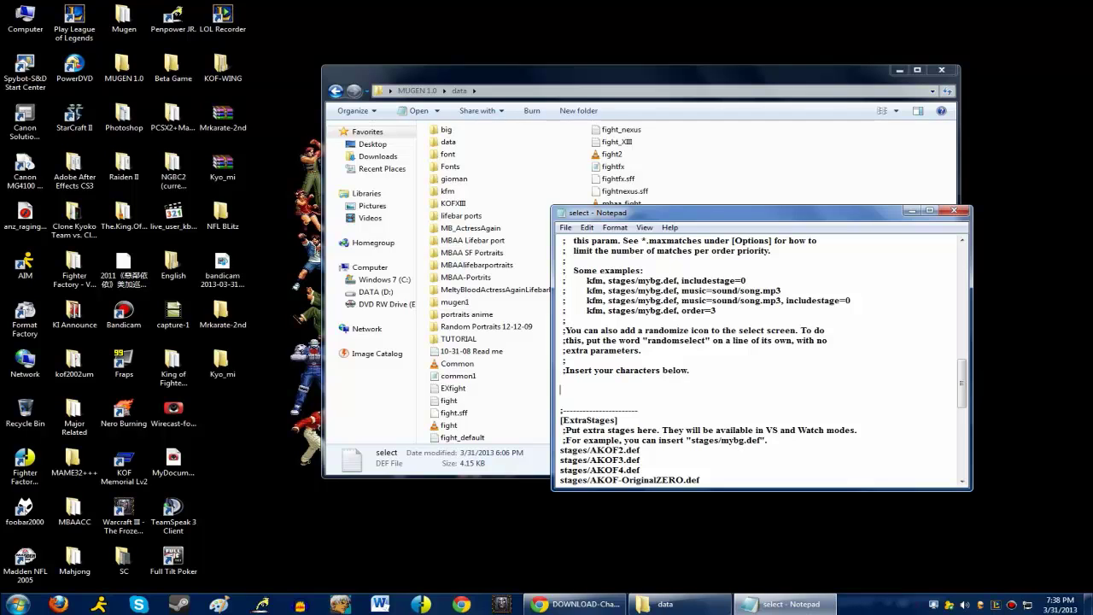
Add Mrkarate-2nd and Kyo_mi on separate lines under "Insert your characters below" in the select file
text(Mrkarate-2nd)
key(Return)
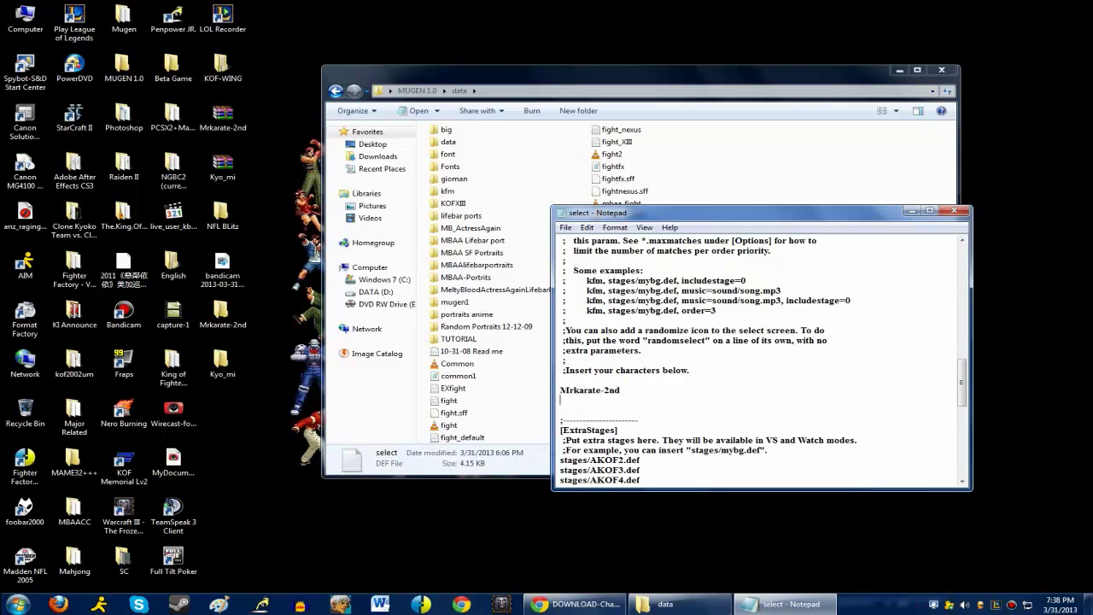
text(Kyo_mi)
Save the edited select file and close it
click(565, 227)
key(Return)
key(alt+f)
key(Down)
key(Down)
key(Return)
key(alt+F4)
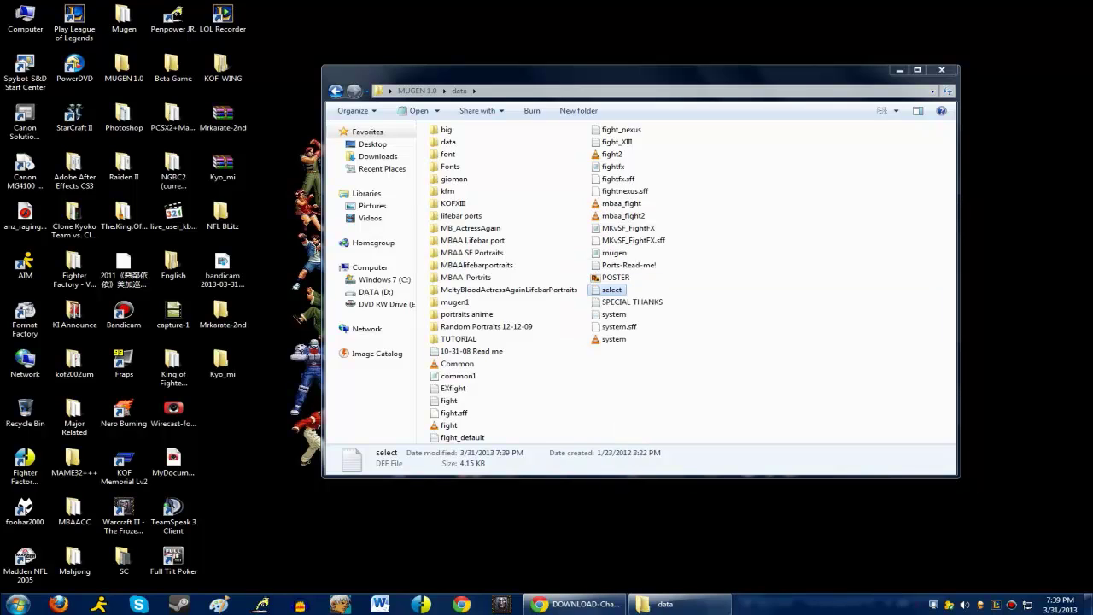
Return to the MUGEN 1.0 folder and check which character folders are inside its chars folder
click(336, 92)
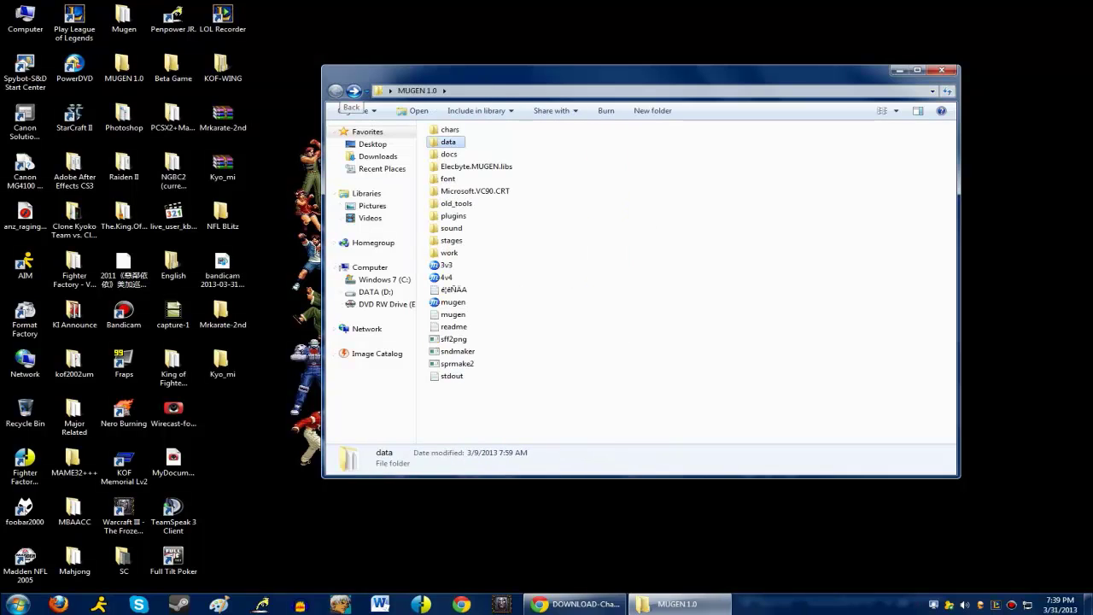
drag(261, 294, 209, 384)
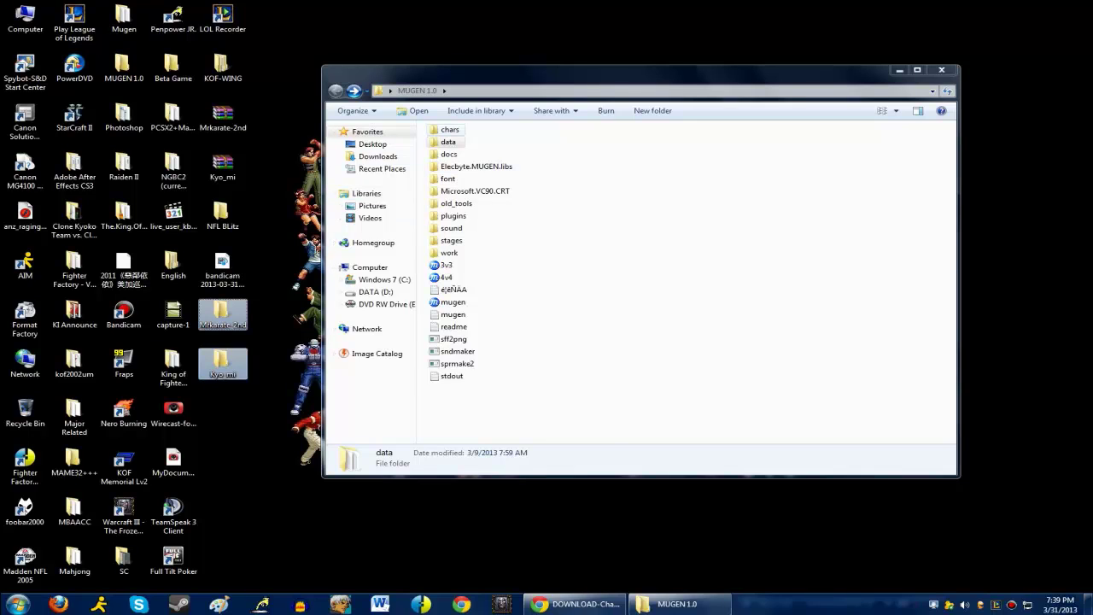
double_click(450, 129)
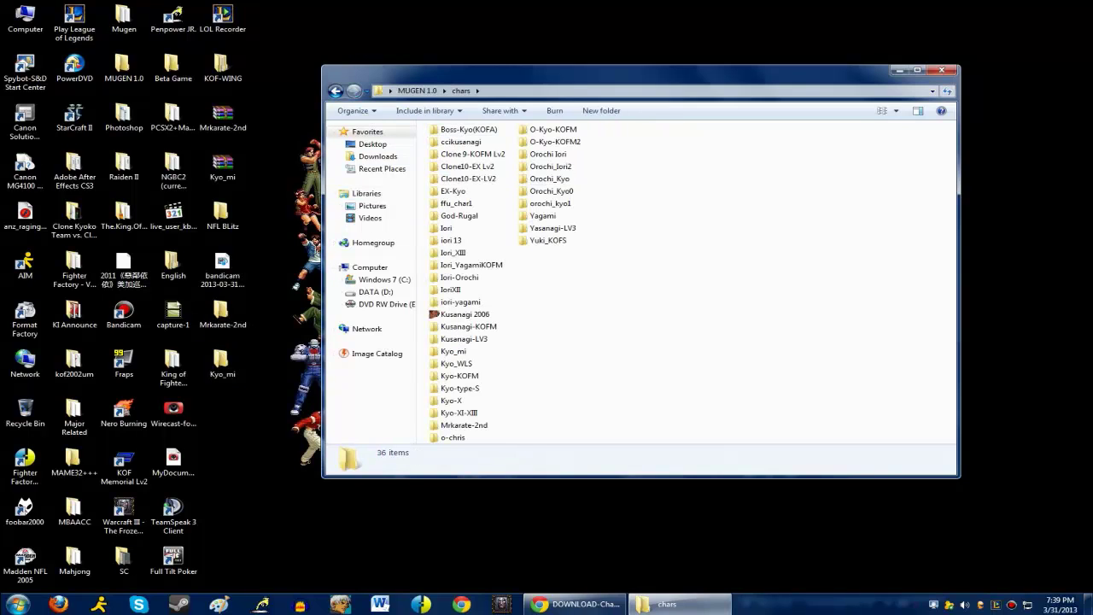
click(335, 91)
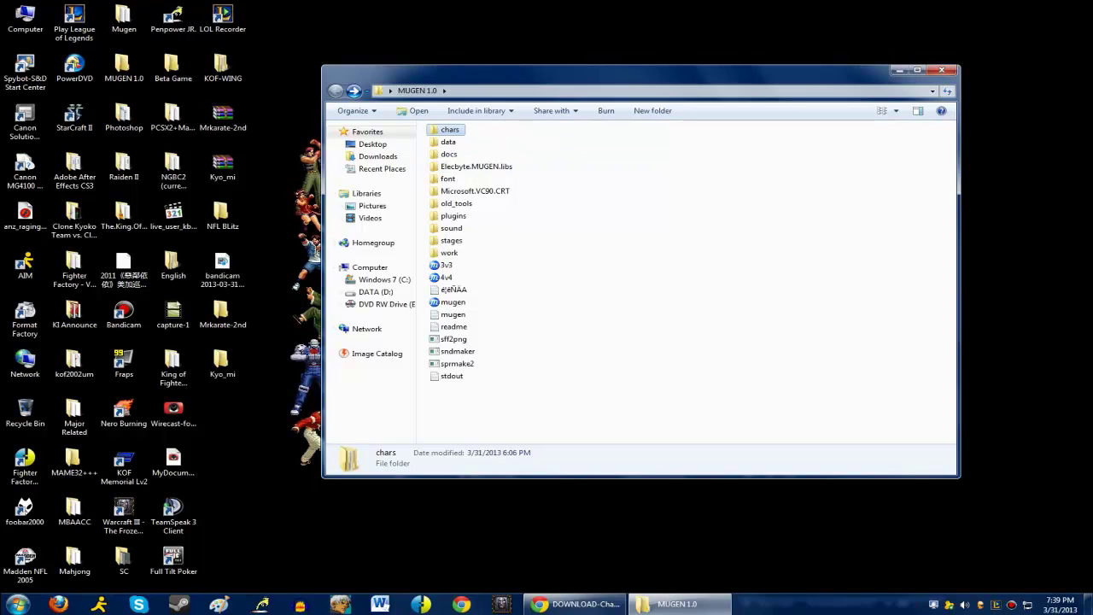
Move the Mrkarate-2nd and Kyo_mi folders from the desktop into the chars folder, merging them with the existing folders of the same name
drag(273, 294, 217, 380)
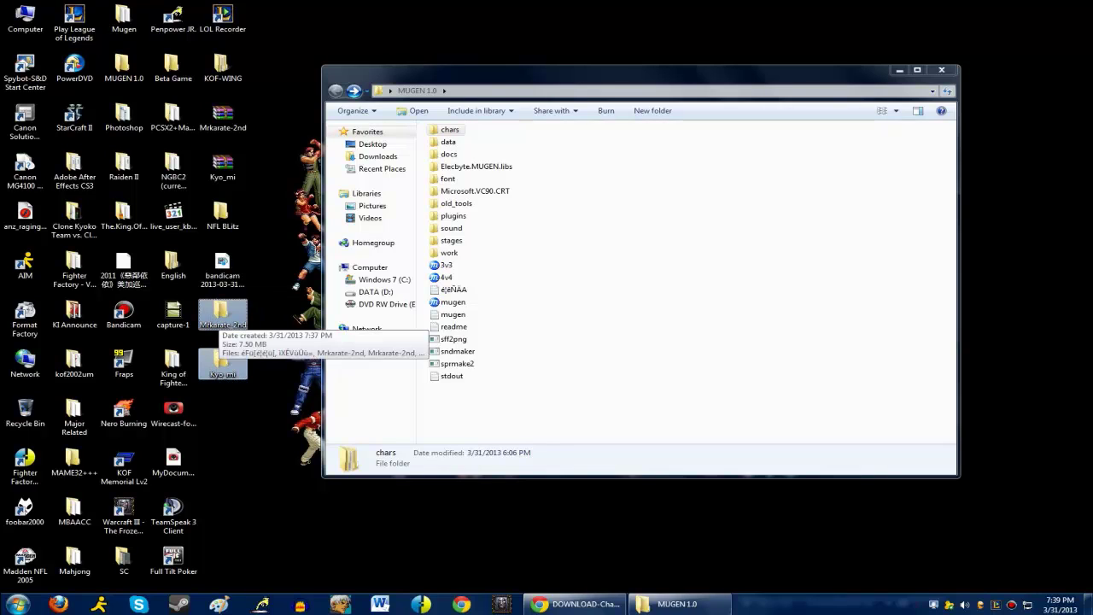
drag(224, 318, 450, 133)
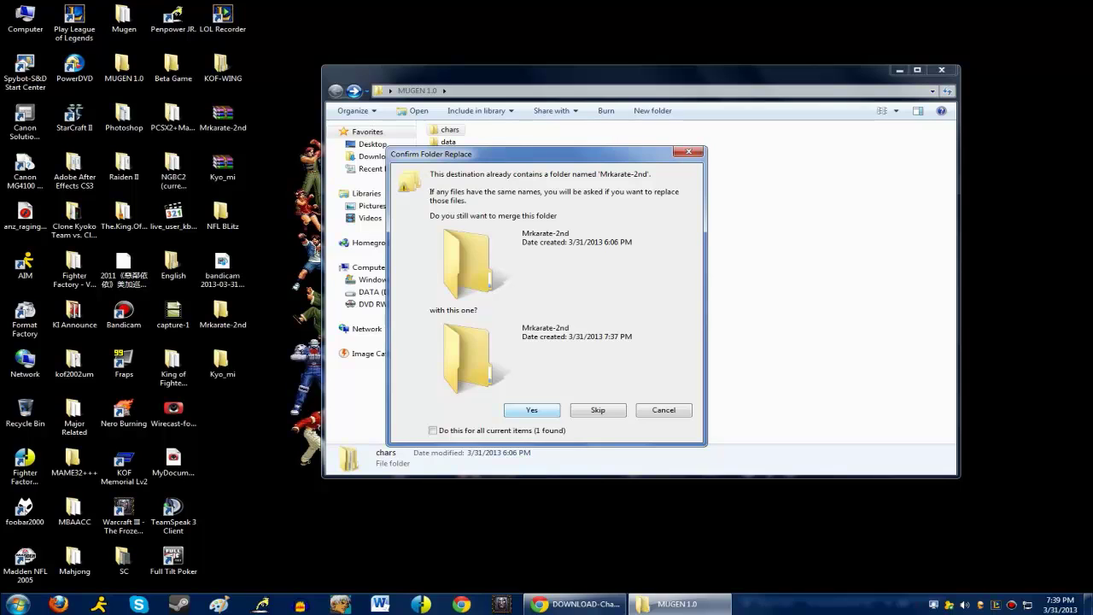
key(Return)
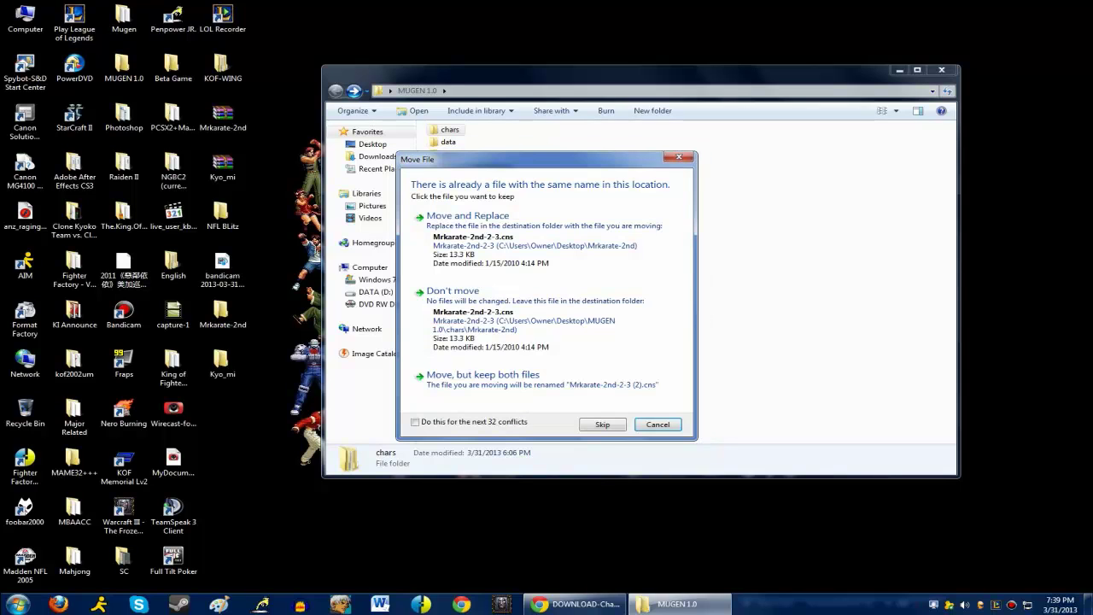
key(Escape)
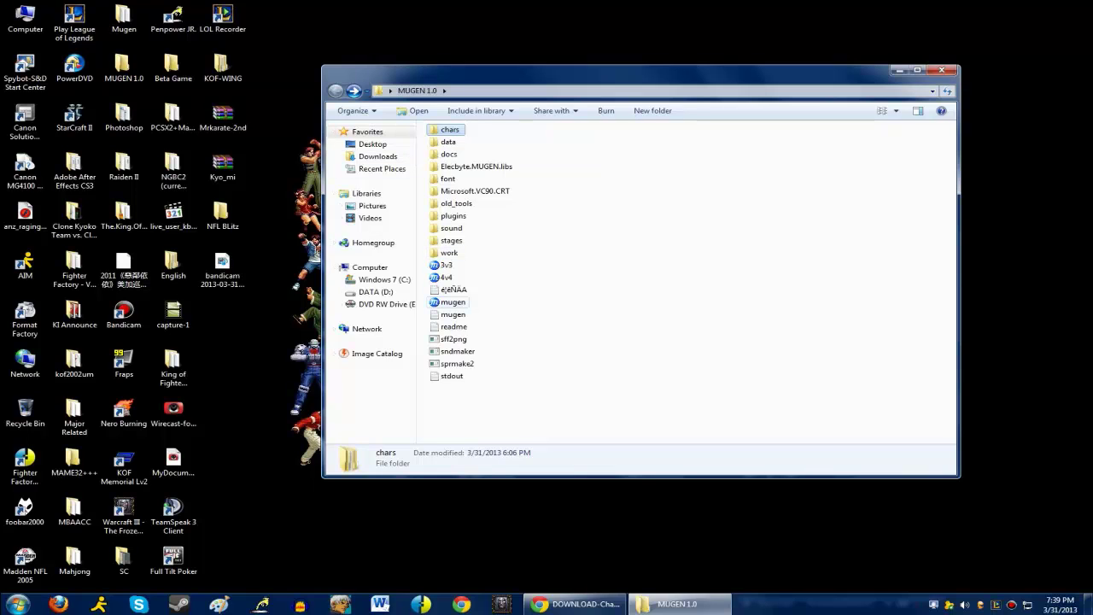
Launch the mugen application and test the added characters in a match of Mrkarate-2nd against Kyo
double_click(452, 301)
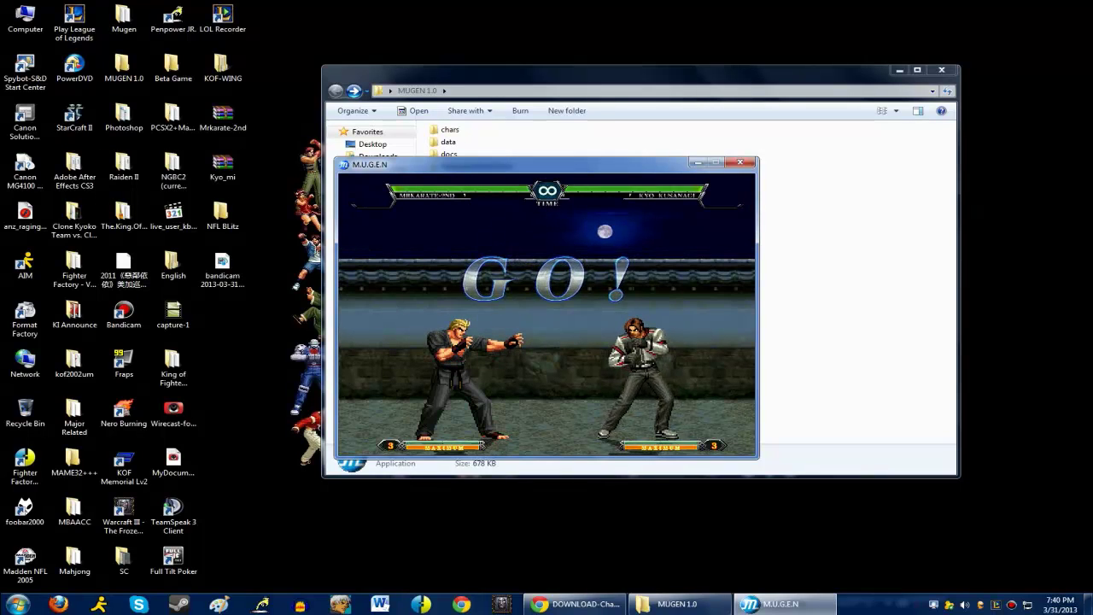
key(Right)
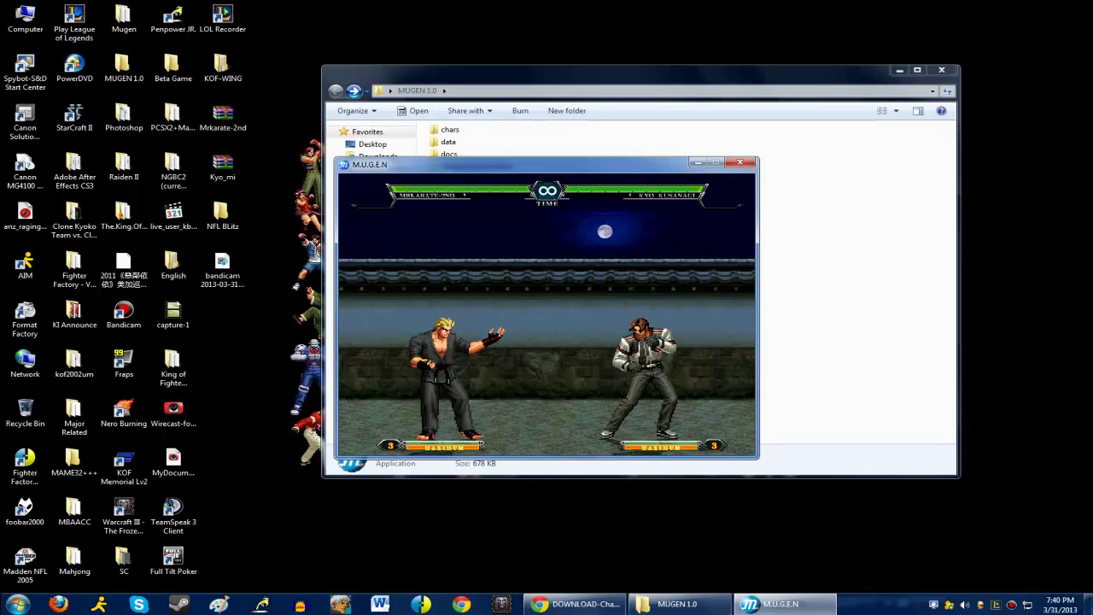